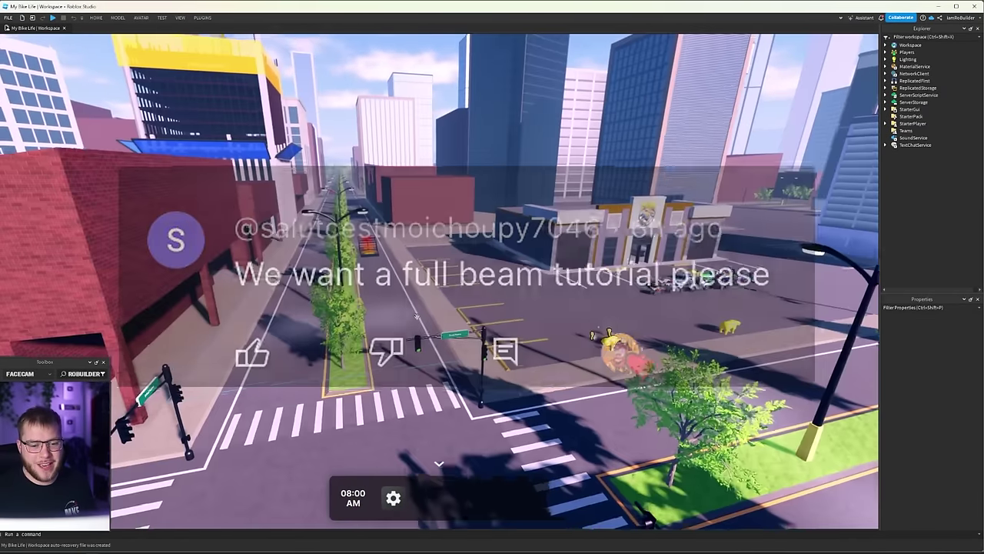
- Look over the city street and the bike ramp with its coloured arrow effect
scroll(417, 316, "up", 8)
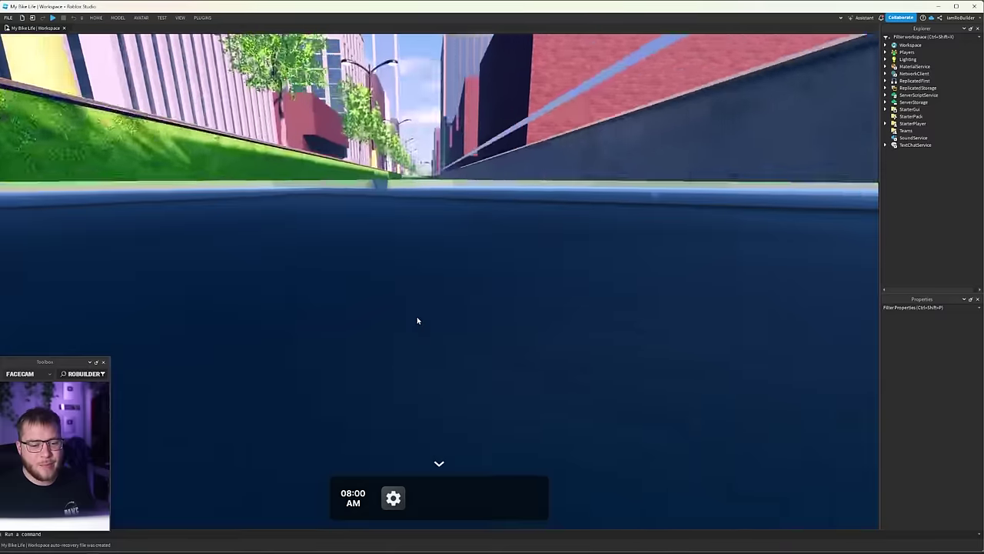
scroll(416, 316, "down", 3)
right_click_drag(417, 316, 485, 317)
key("w")
key("a")
scroll(416, 316, "up", 6)
key("a")
scroll(486, 318, "down", 6)
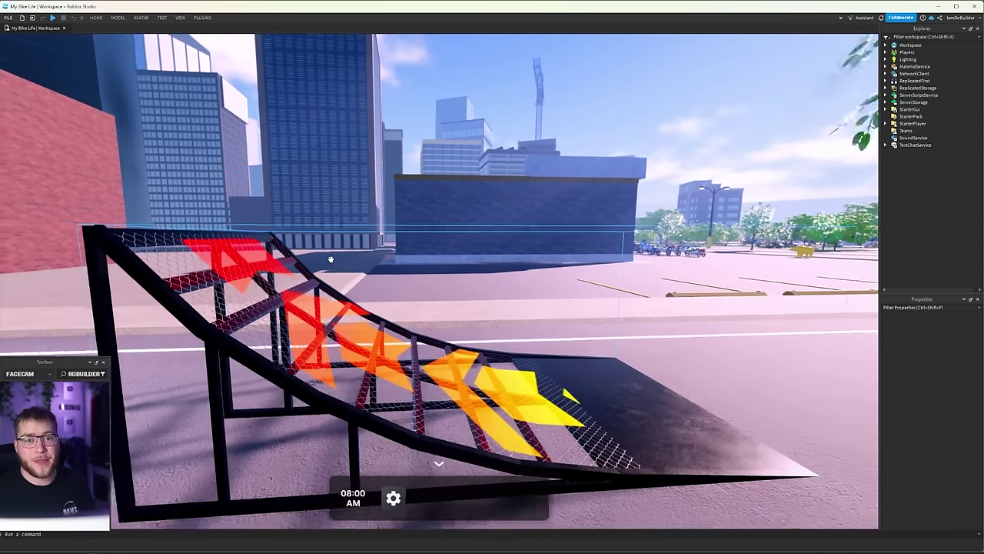
key("w")
right_click_drag(347, 259, 450, 286)
scroll(450, 286, "up", 2)
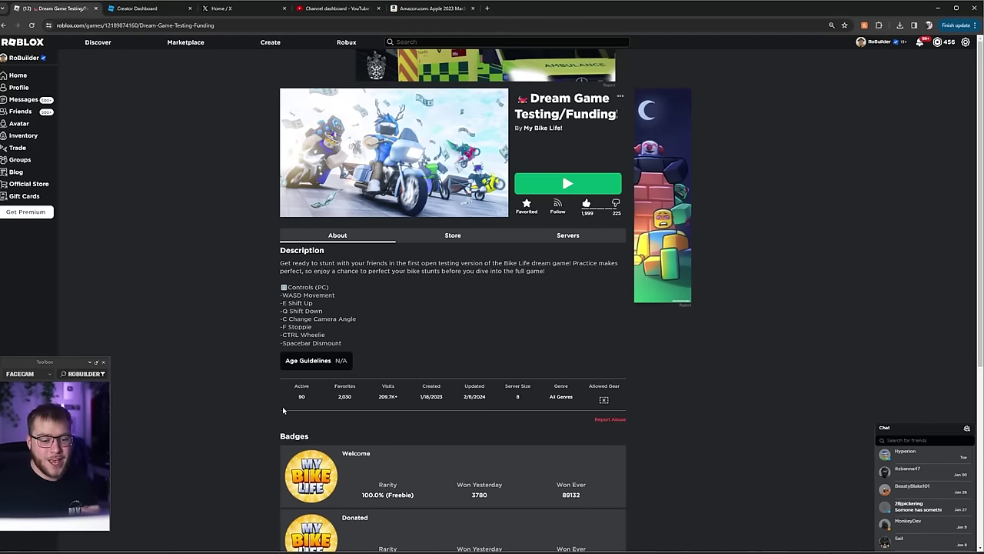
double_click(302, 396)
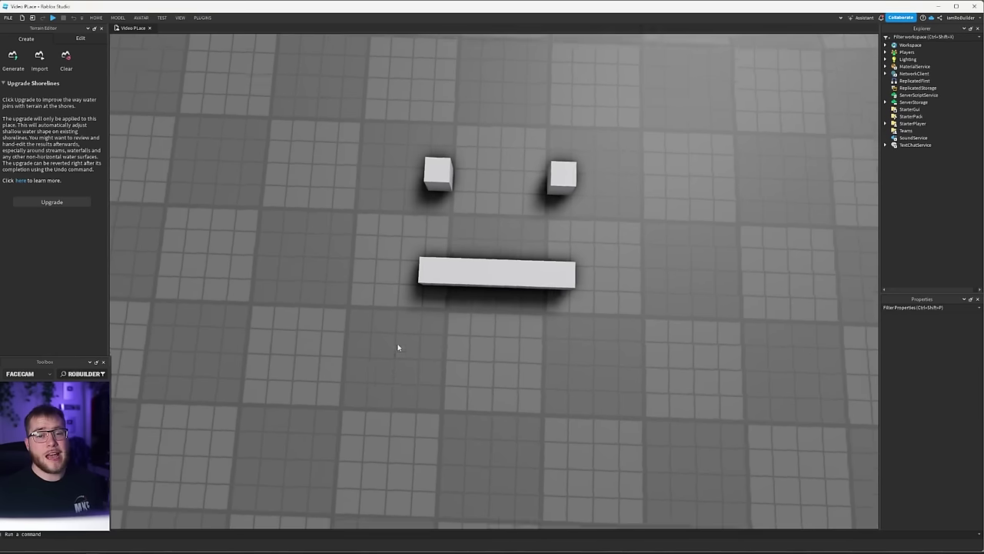
- Close the Terrain Editor
scroll(397, 346, "down", 5)
key("d")
right_click_drag(427, 349, 427, 357)
key("w")
left_click(102, 29)
- Examine the large flat part with the zigzag texture on the baseplate
right_click_drag(481, 273, 479, 275)
key("w")
key("s")
key("w")
scroll(480, 275, "down", 6)
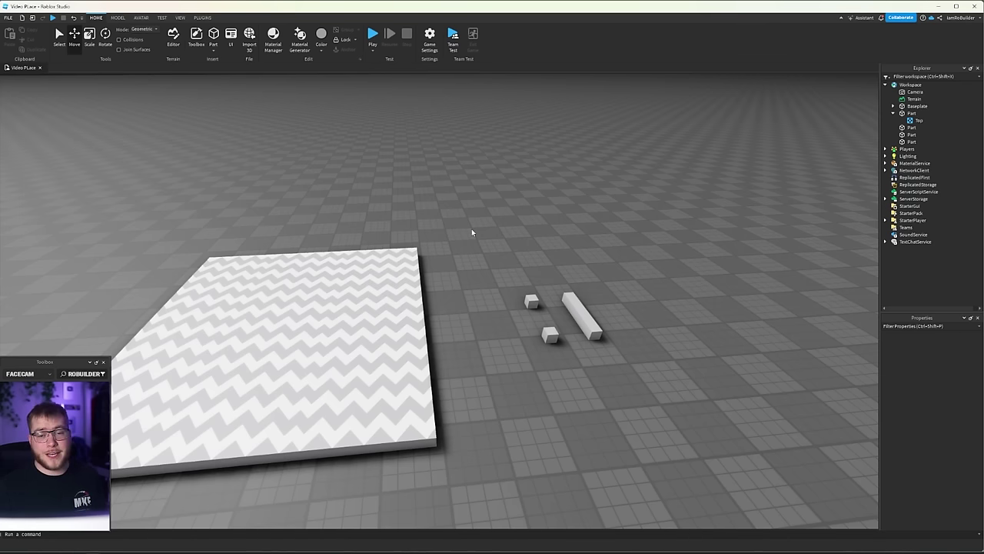
scroll(513, 285, "up", 5)
scroll(513, 285, "down", 5)
right_click_drag(513, 285, 539, 274)
scroll(541, 274, "up", 4)
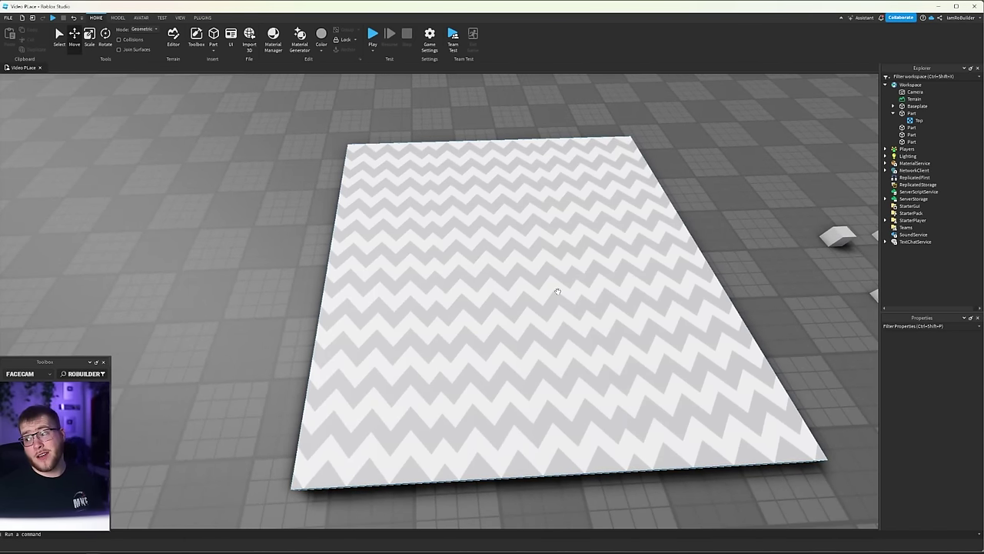
right_click_drag(525, 297, 525, 306)
key("w")
scroll(528, 307, "down", 4)
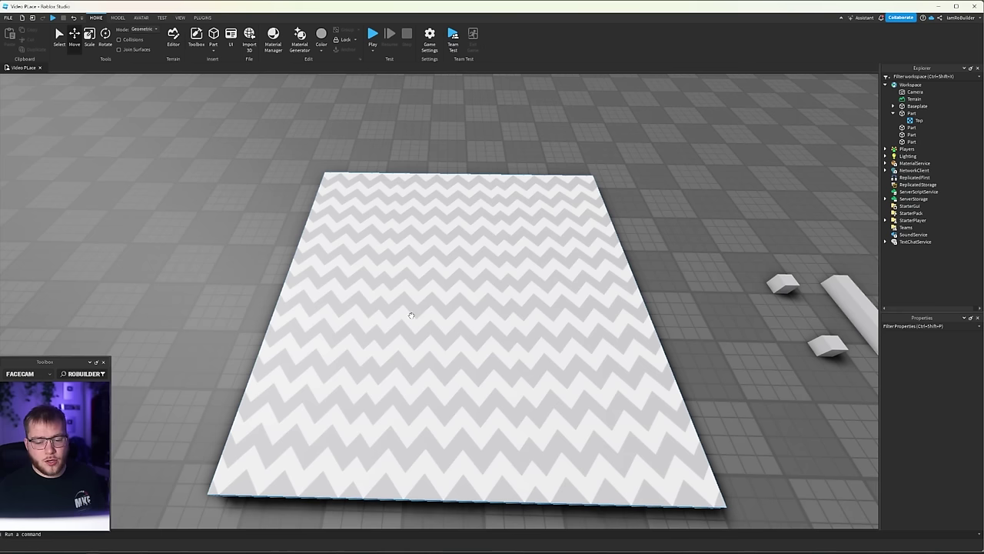
- Insert a Beam object into the large part with the zigzag texture
left_click(411, 316)
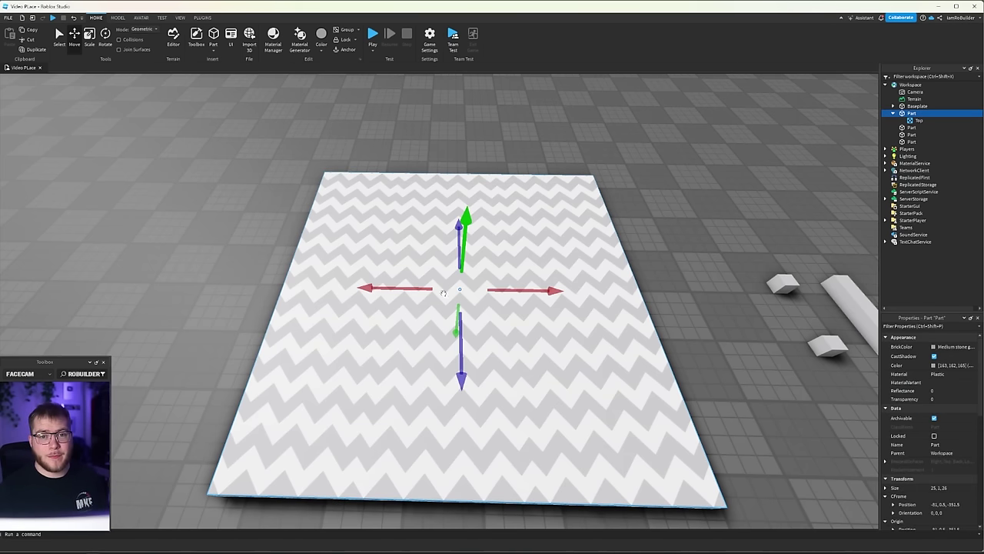
left_click(921, 113)
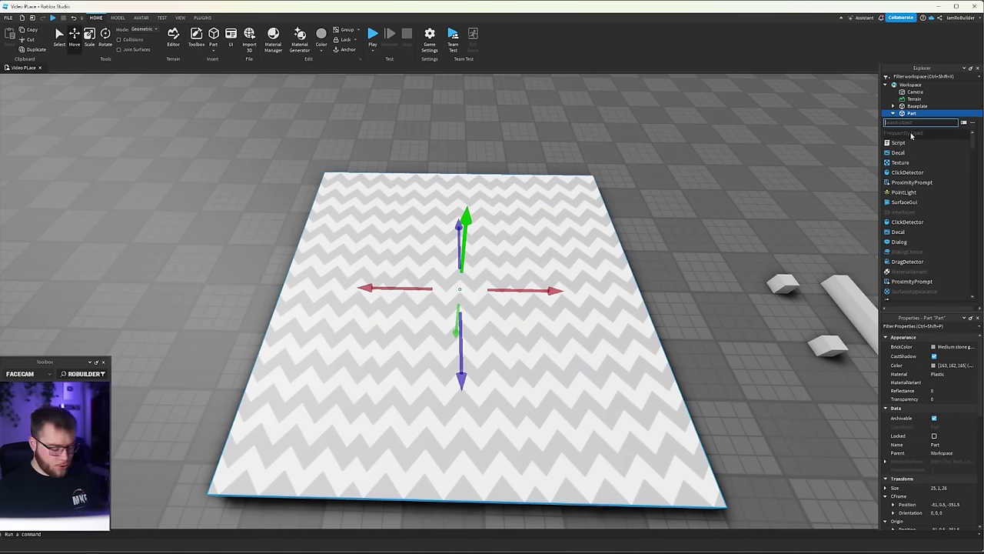
type("bea")
left_click(899, 133)
- Copy the asset ID of the part's Top texture into the beam's Texture property
left_click(919, 127)
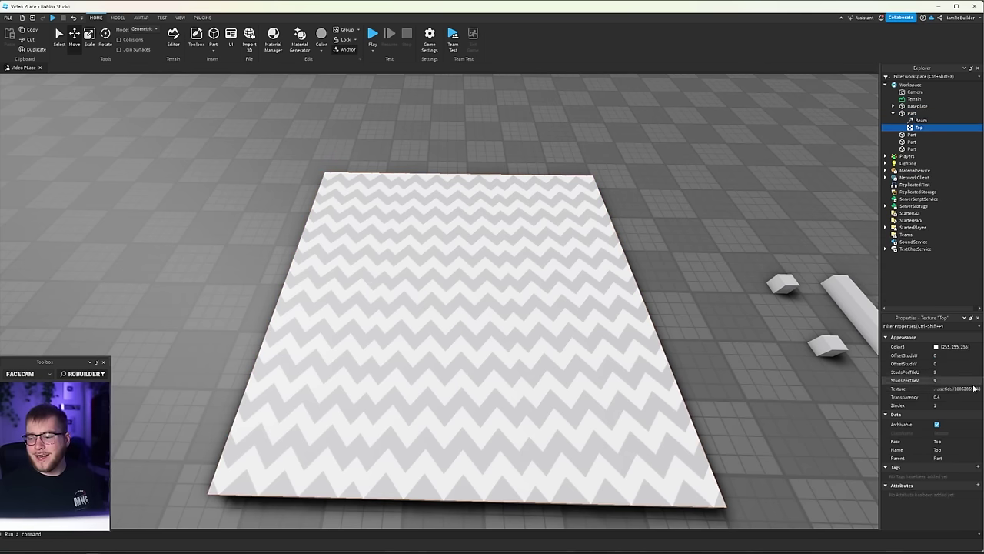
left_click(957, 388)
left_click(920, 120)
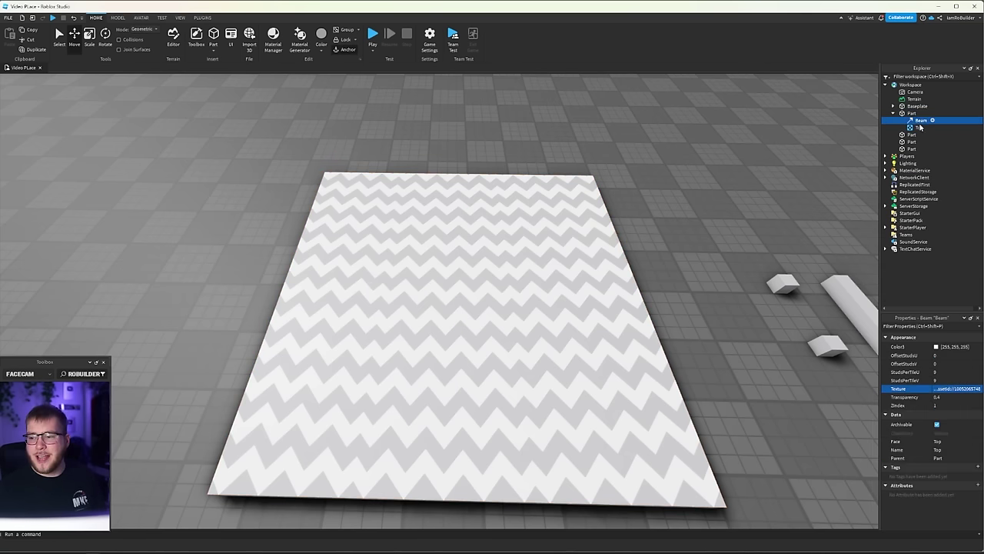
left_click(953, 381)
key("ctrl+v")
key("Return")
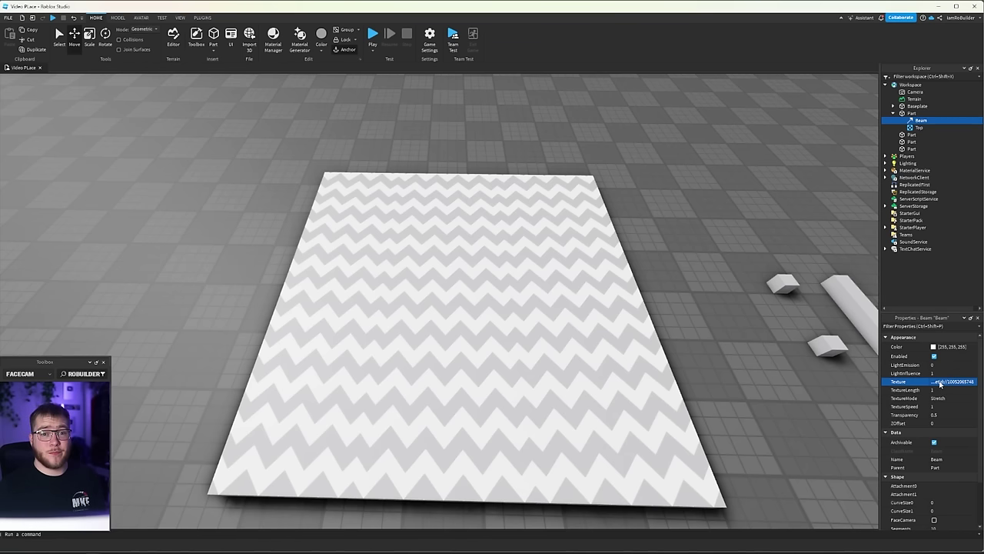
left_click(917, 128)
left_click(707, 114)
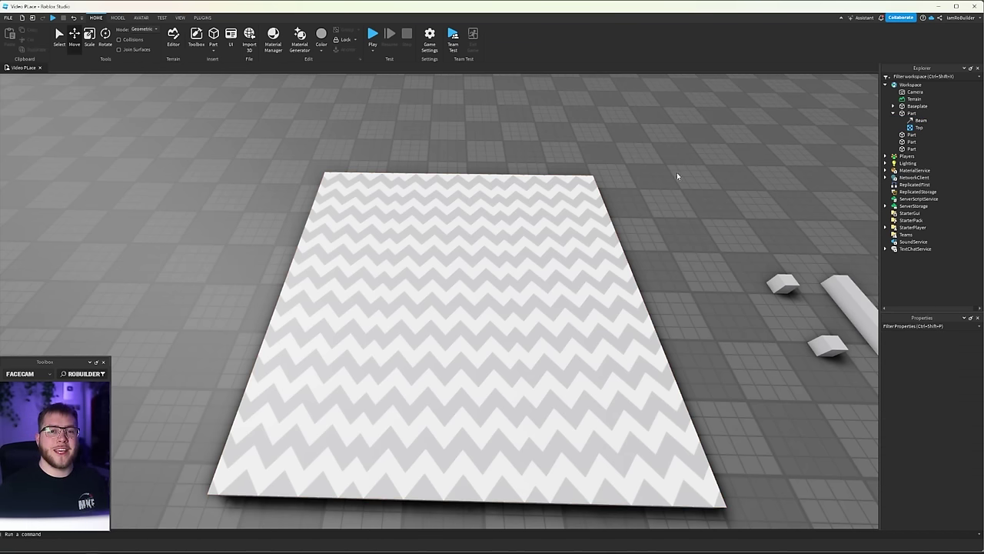
- Insert an Attachment object into the large textured part
left_click(919, 121)
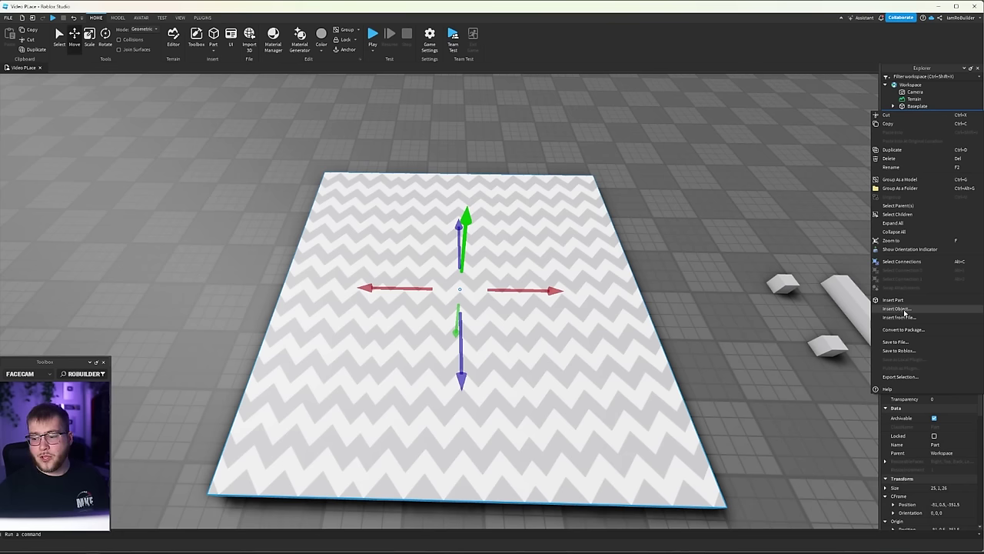
left_click(905, 311)
type("att")
left_click(909, 134)
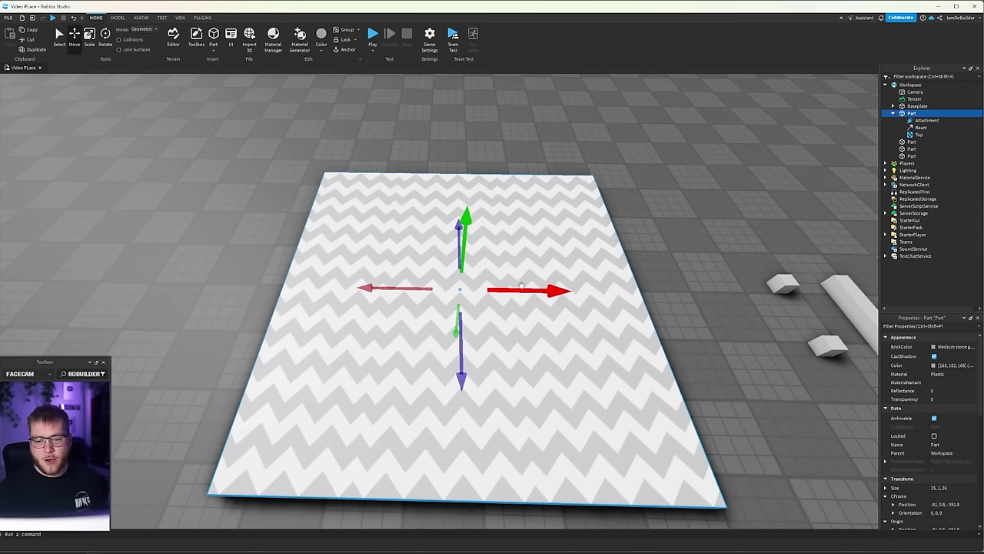
- Place the attachment and a duplicate at opposite edges of the part, naming them stop and start
left_click_drag(529, 290, 687, 290)
left_click(926, 120)
key("ctrl+d")
left_click(952, 384)
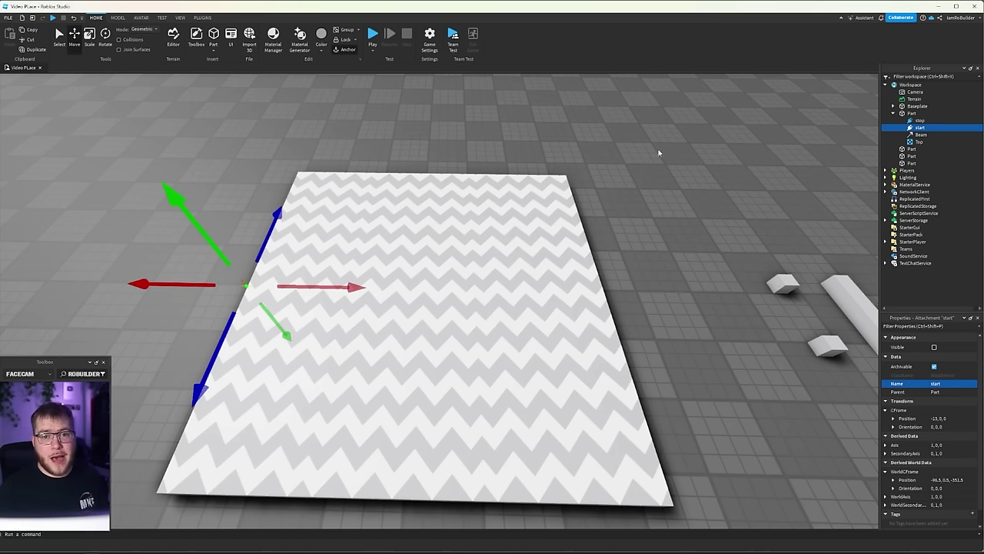
- Delete the Top texture from the large part
left_click(918, 142)
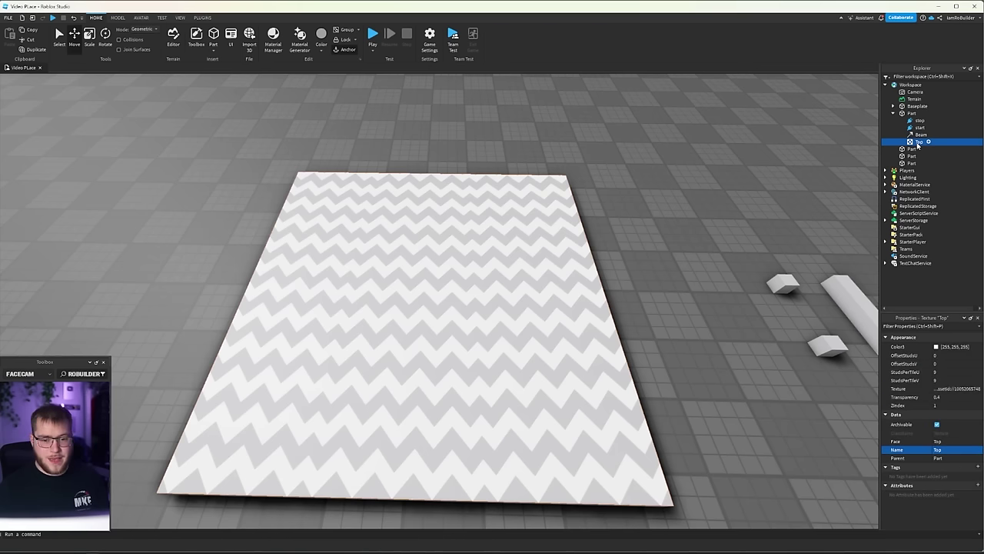
key("Delete")
- Set the beam's Attachment0 to start and its Attachment1 to stop
left_click(920, 135)
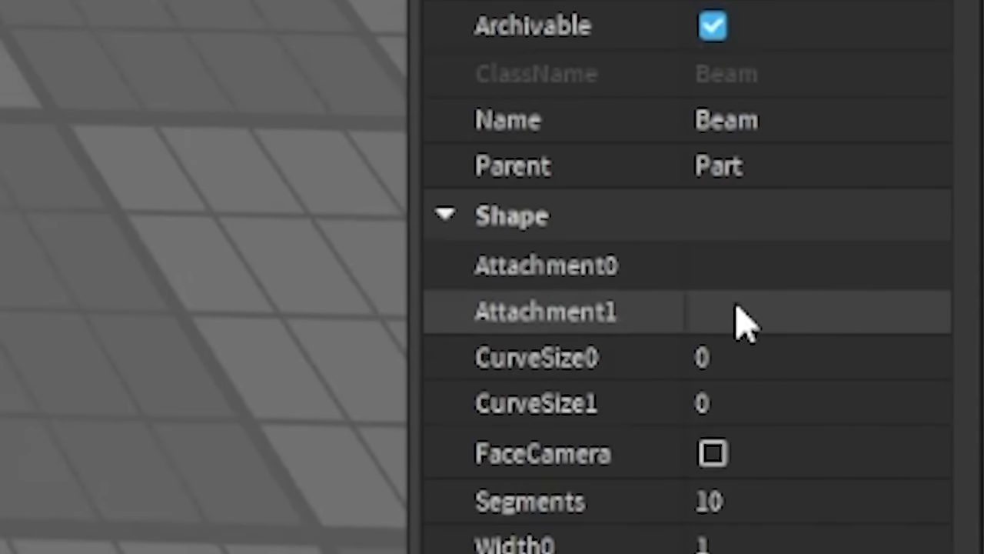
left_click(753, 269)
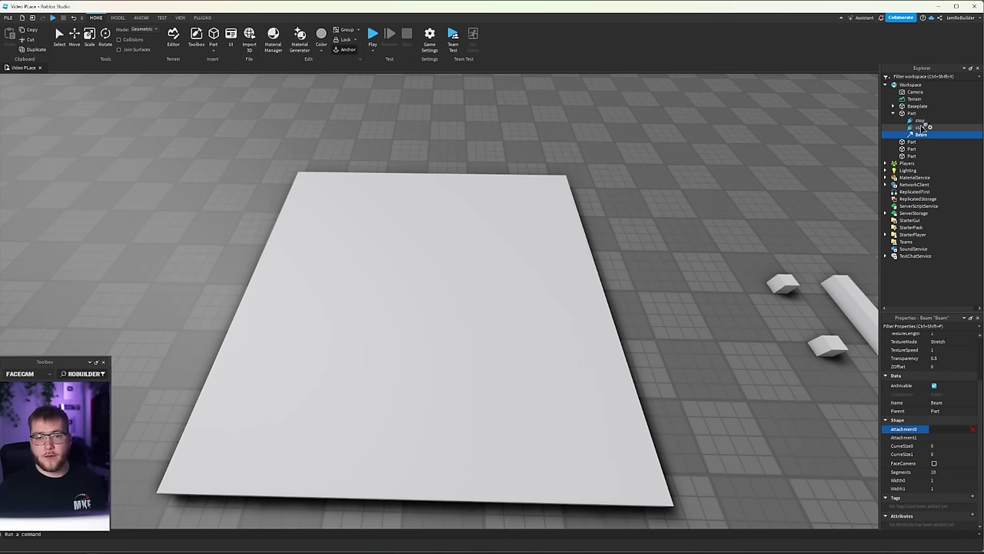
left_click(922, 127)
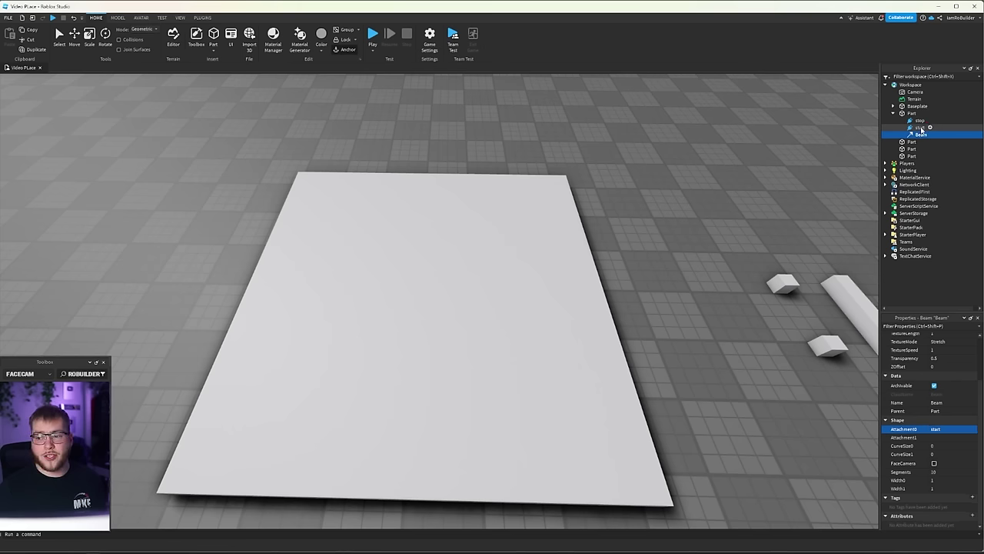
left_click(911, 437)
left_click(920, 121)
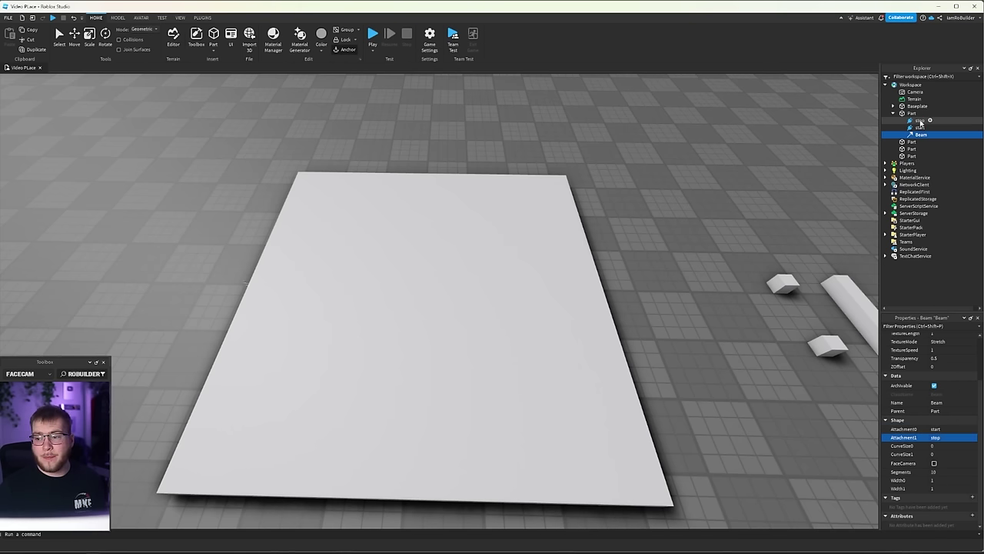
- Rotate the start and stop attachments to an orientation of -90, 0, 0 and lower them to just above the part's surface
key("f")
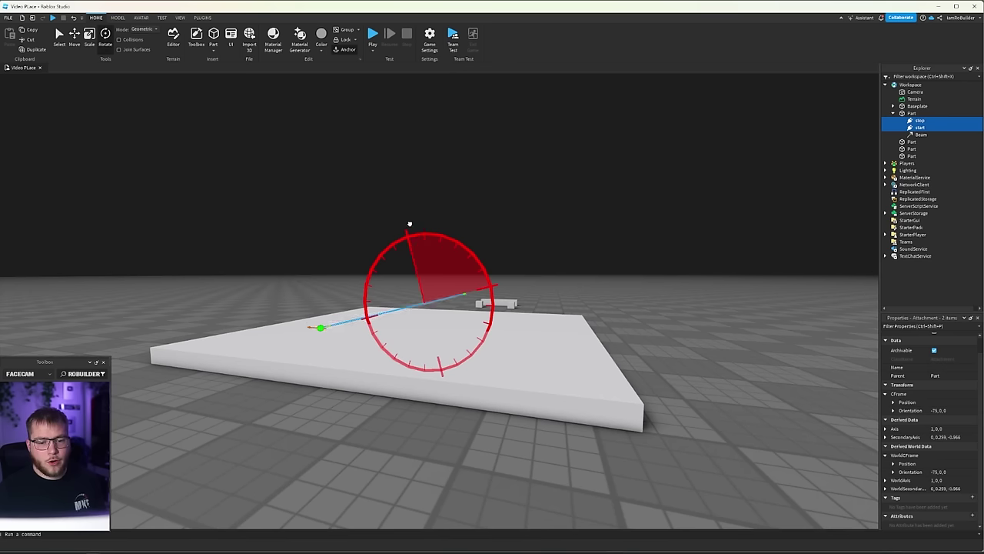
left_click_drag(408, 222, 432, 245)
left_click(74, 33)
left_click(117, 17)
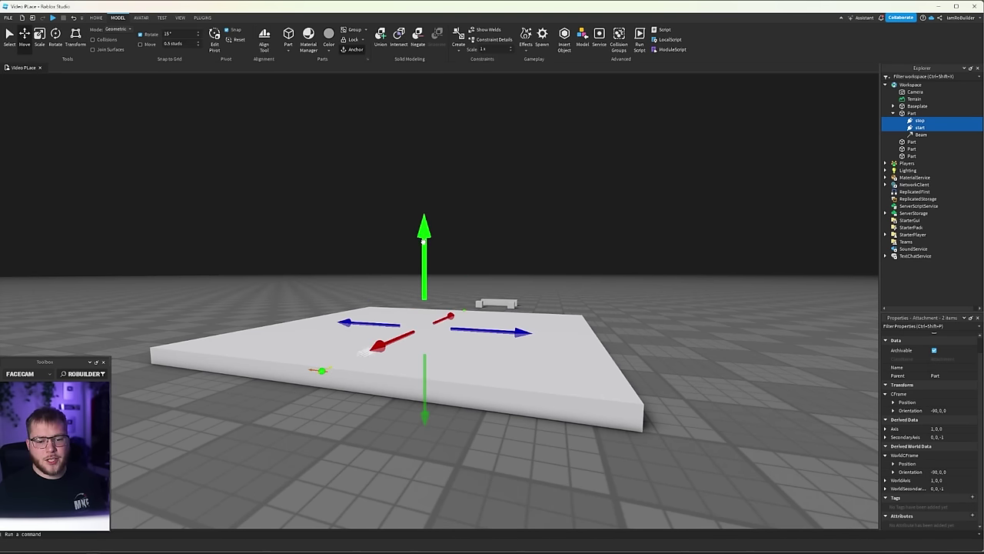
scroll(414, 250, "up", 3)
right_click_drag(413, 249, 409, 253)
scroll(409, 254, "down", 6)
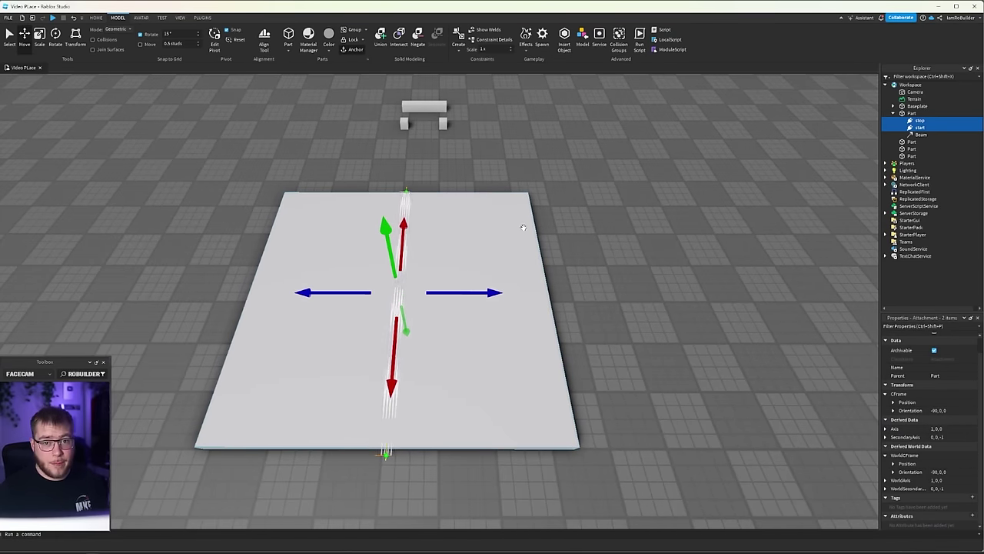
right_click_drag(521, 222, 563, 217)
scroll(564, 219, "up", 2)
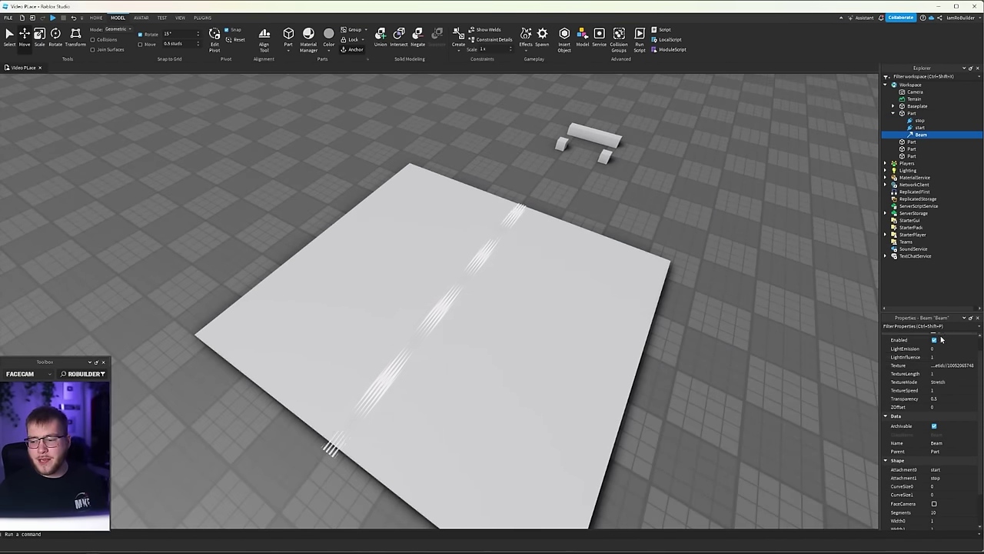
- Enlarge the property list so that all of the beam's properties fit in view
scroll(938, 342, "up", 1)
left_click_drag(938, 313, 953, 231)
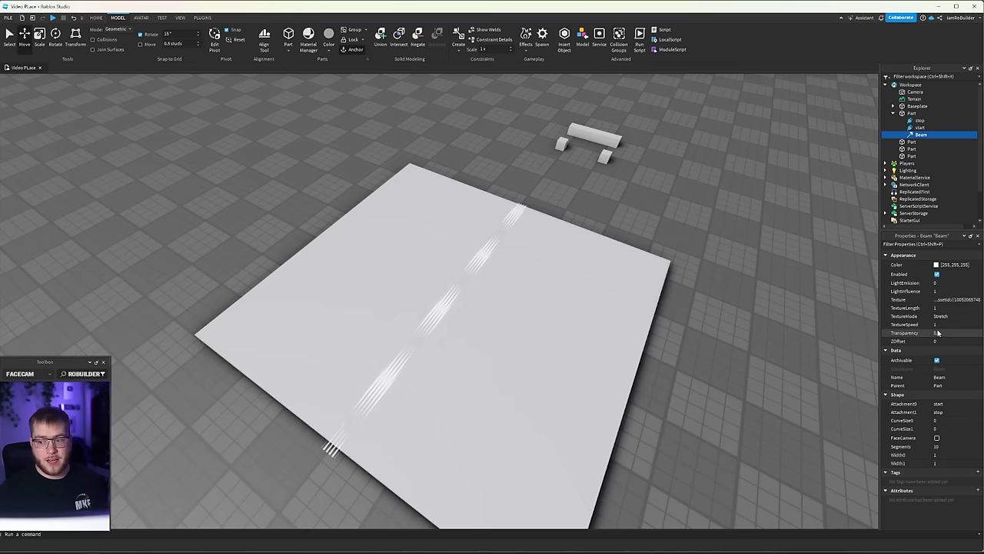
left_click(940, 265)
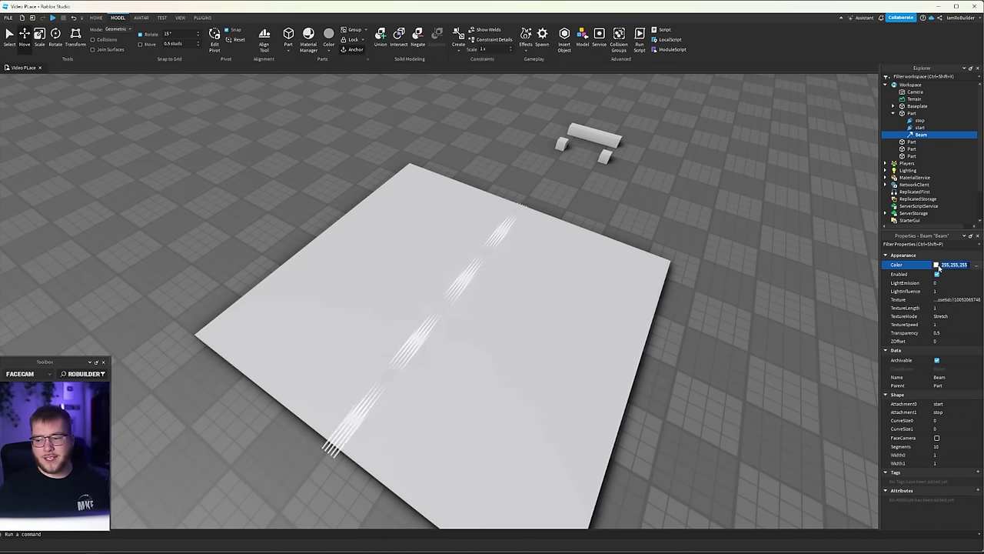
left_click(936, 266)
left_click_drag(501, 251, 536, 254)
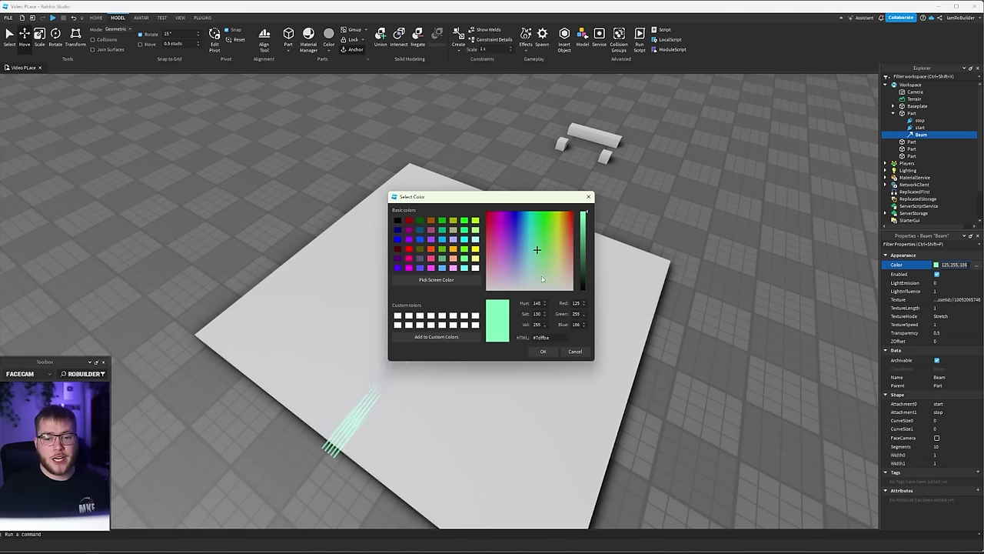
left_click(574, 351)
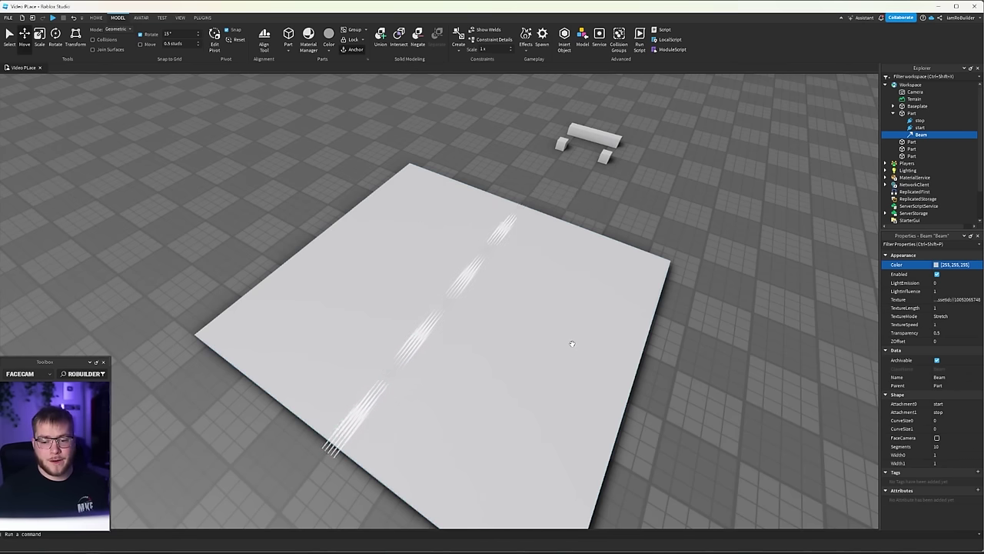
- Give the beam a colour sequence that starts with blue #00aaff
left_click(978, 265)
left_click(976, 266)
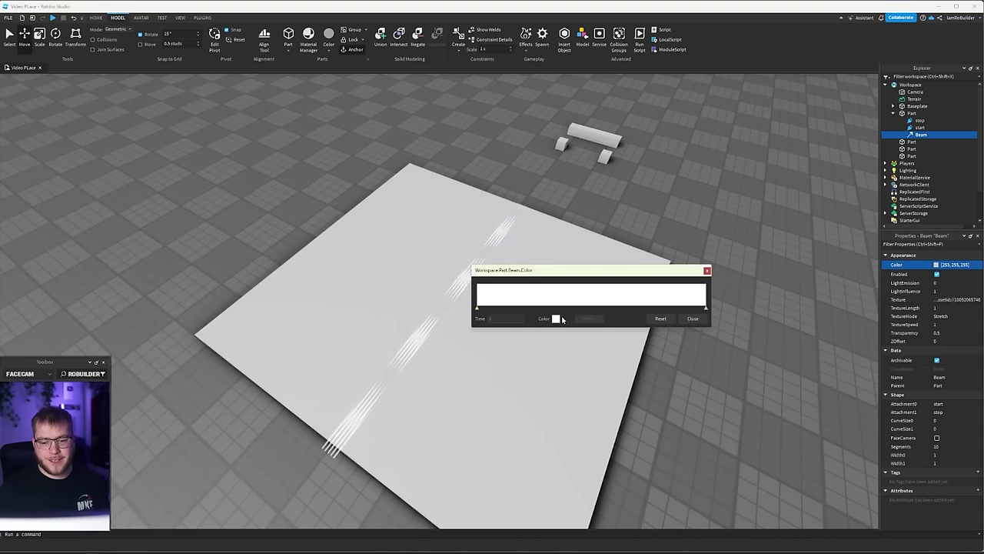
left_click(557, 318)
left_click(442, 245)
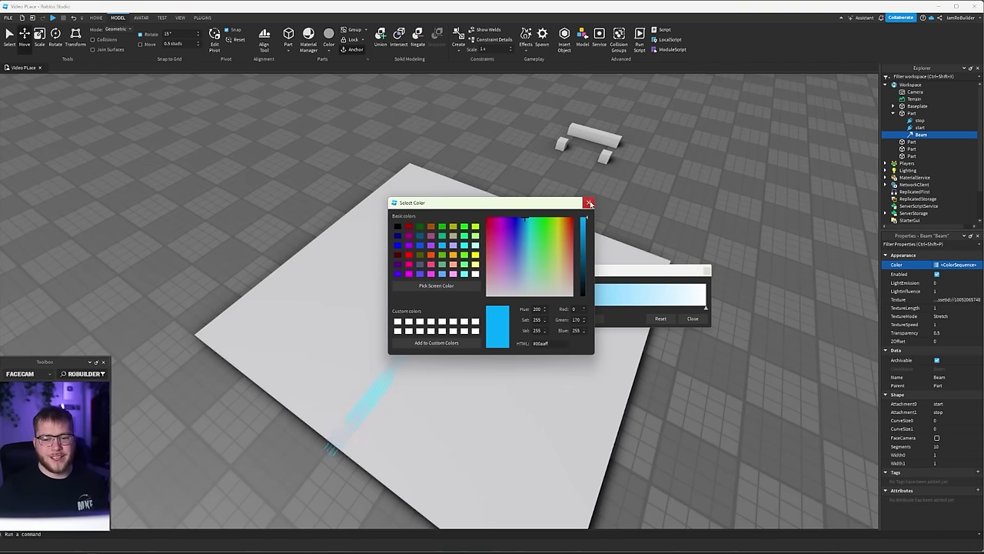
left_click(589, 203)
left_click(693, 318)
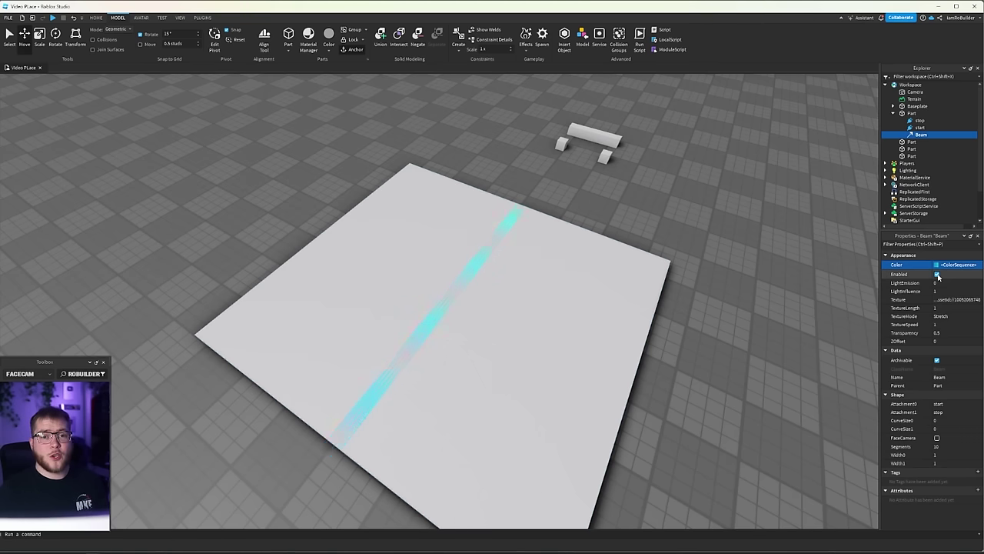
- Turn the beam's Enabled property off and back on
left_click(936, 275)
left_click(937, 275)
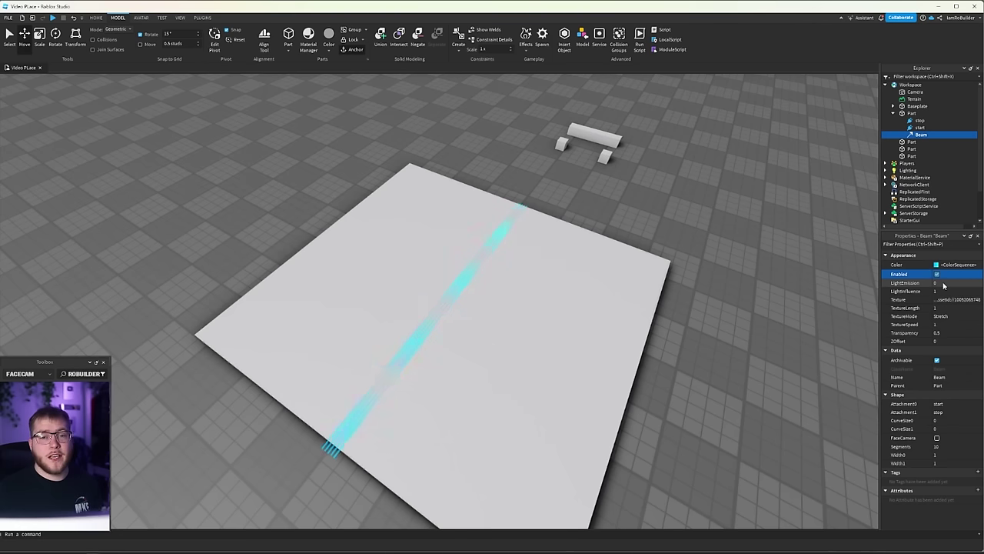
scroll(680, 326, "up", 5)
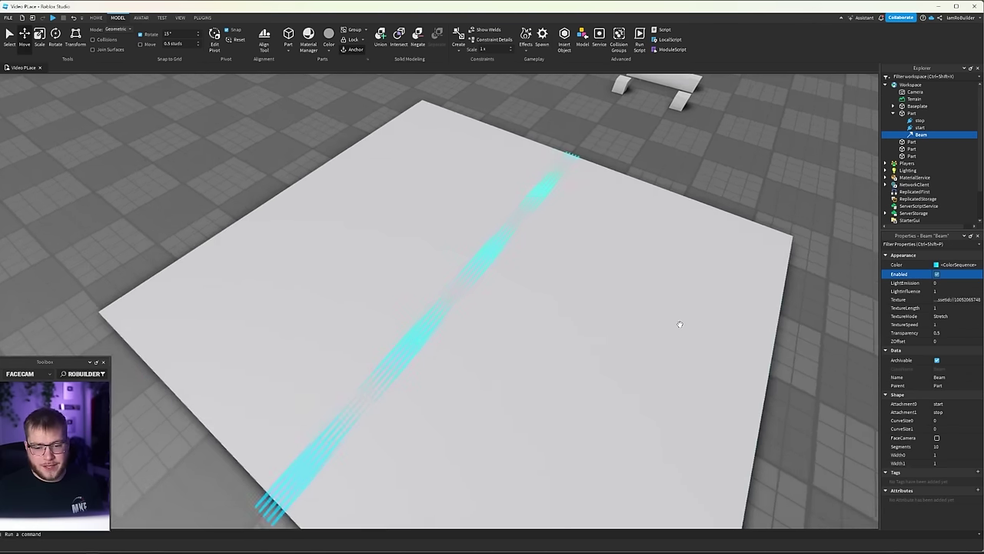
right_click_drag(680, 327, 712, 298)
scroll(713, 297, "down", 5)
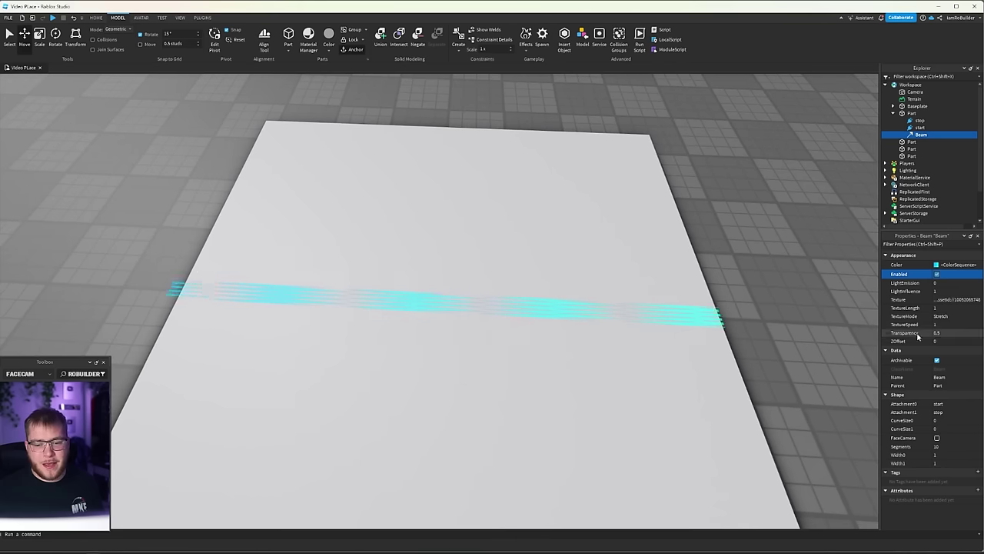
- Set the beam's LightEmission to 0.7 and its LightInfluence to 0.55
left_click(947, 283)
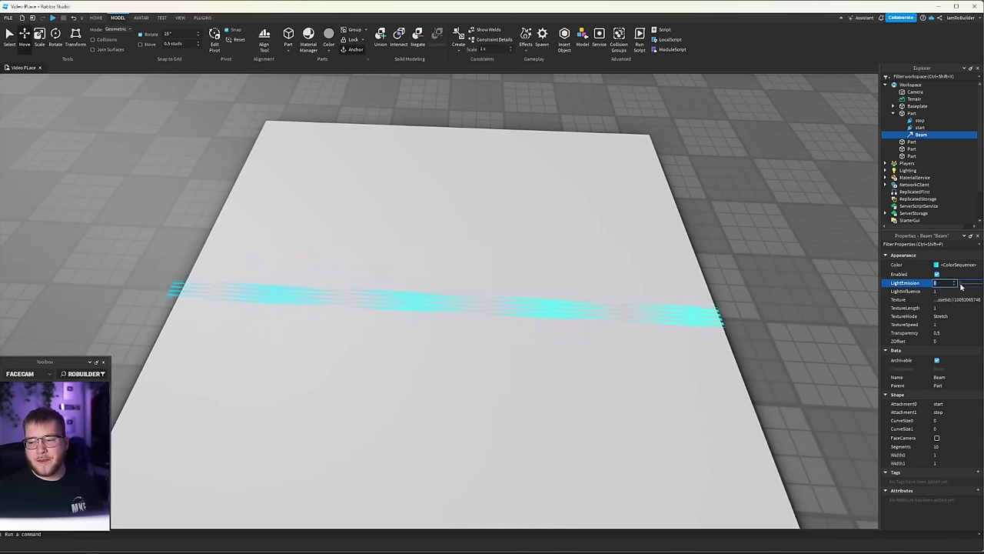
left_click_drag(961, 284, 982, 283)
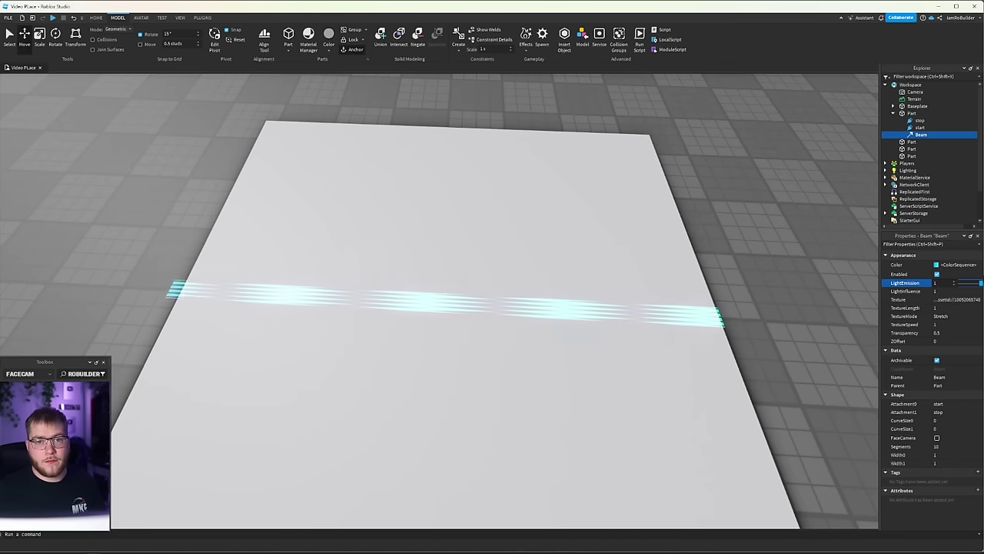
left_click(951, 292)
mouse_move(981, 292)
left_mouse_down()
mouse_move(945, 295)
mouse_move(974, 294)
left_mouse_up()
left_click(968, 292)
right_click_drag(462, 234, 460, 229)
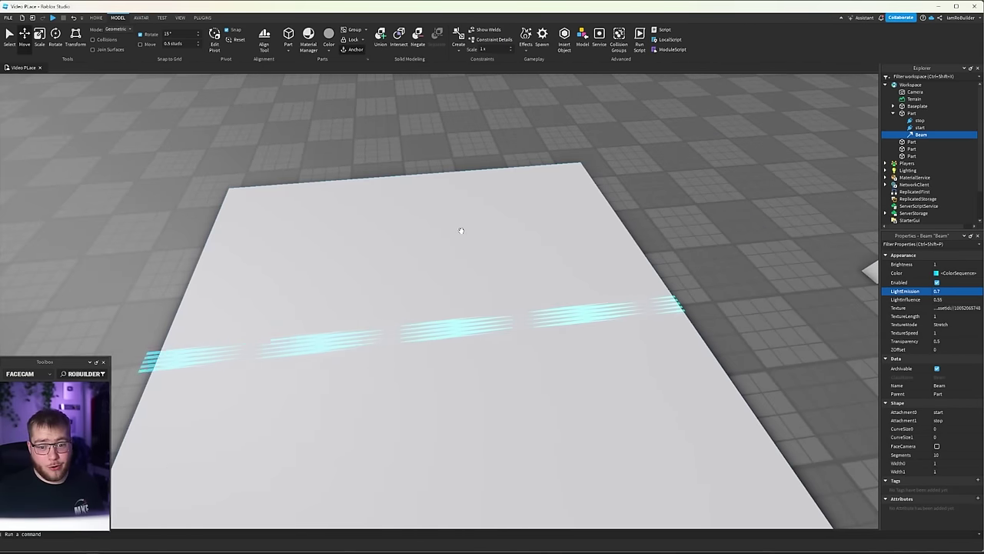
- Set the beam's TextureSpeed to 0 to stop the texture from moving
left_click(949, 318)
scroll(507, 317, "up", 3)
right_click_drag(508, 316, 508, 316)
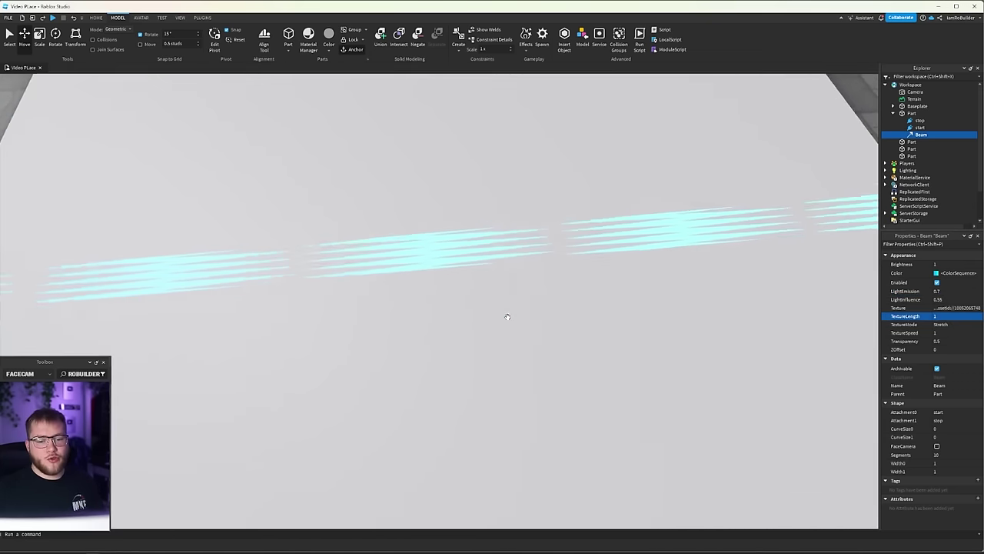
scroll(500, 313, "down", 3)
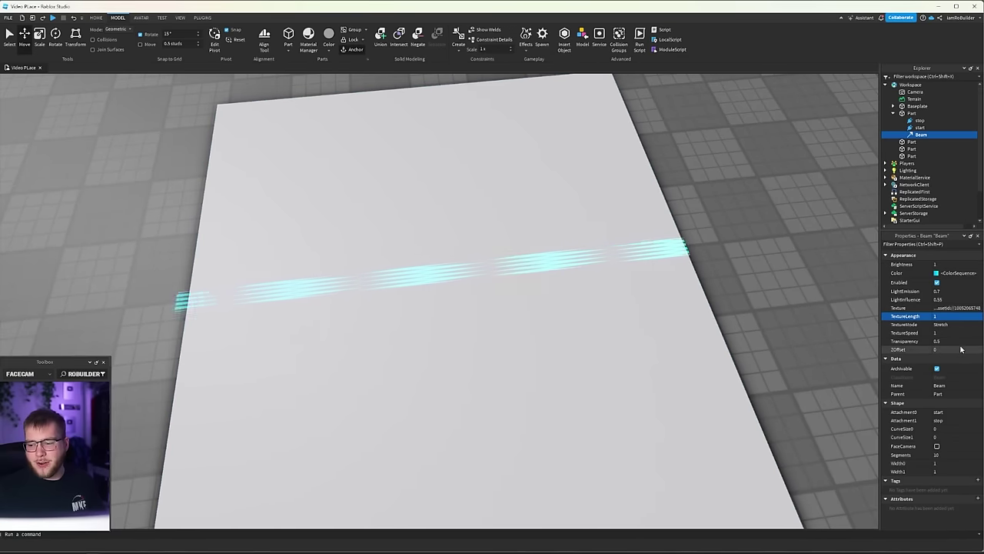
left_click(937, 333)
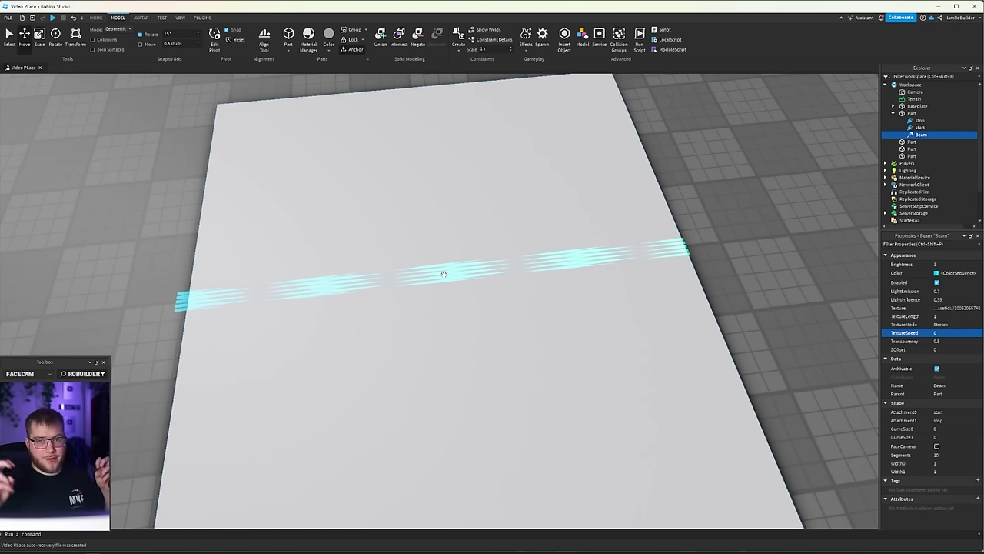
- Set the beam's TextureLength to 4.625 and choose Stretch as its TextureMode
left_click(947, 317)
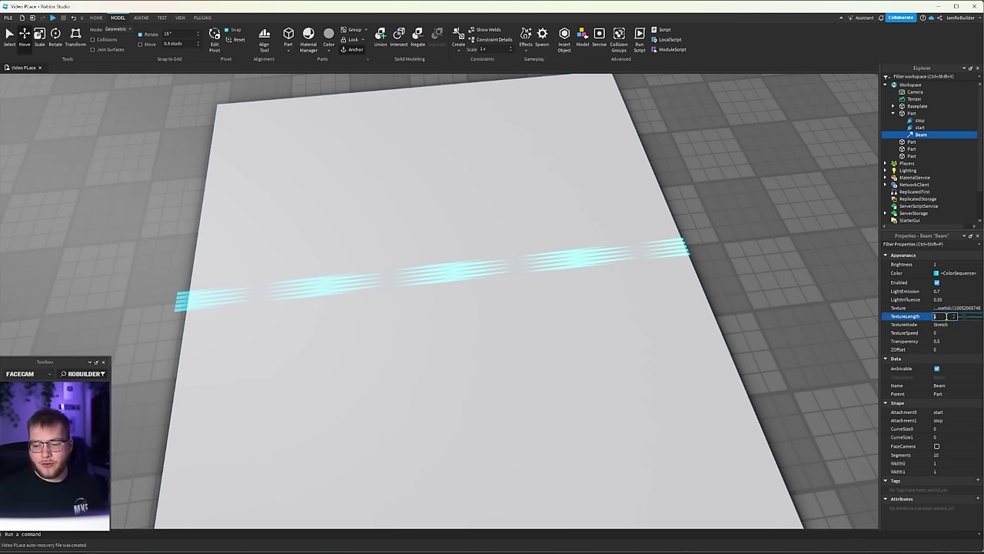
mouse_move(964, 316)
left_mouse_down()
mouse_move(983, 316)
mouse_move(945, 317)
mouse_move(981, 315)
left_mouse_up()
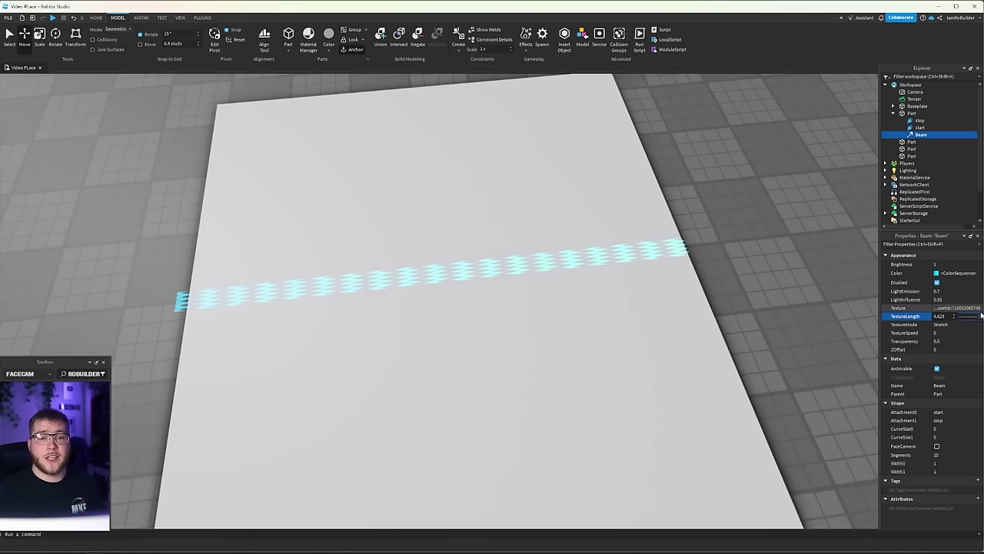
left_click(954, 325)
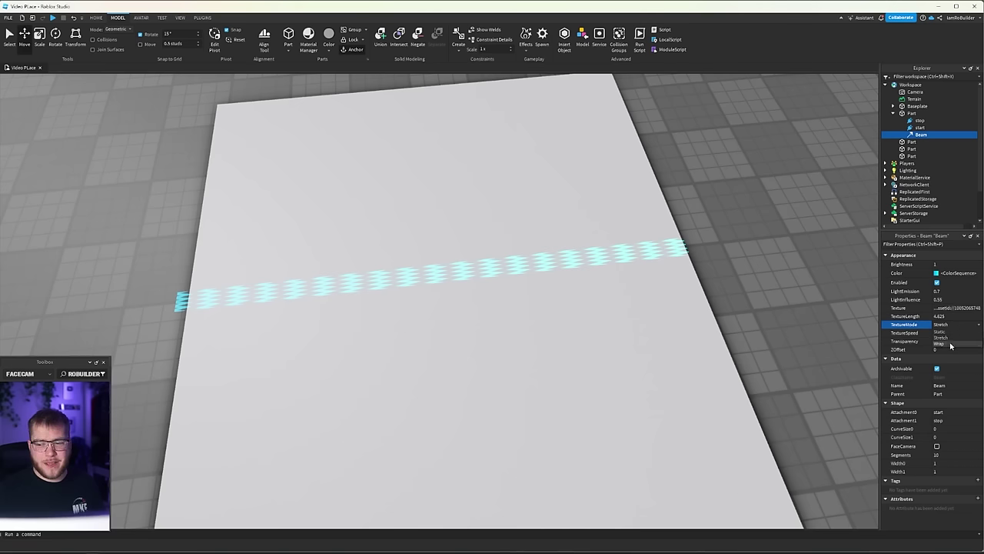
left_click(950, 338)
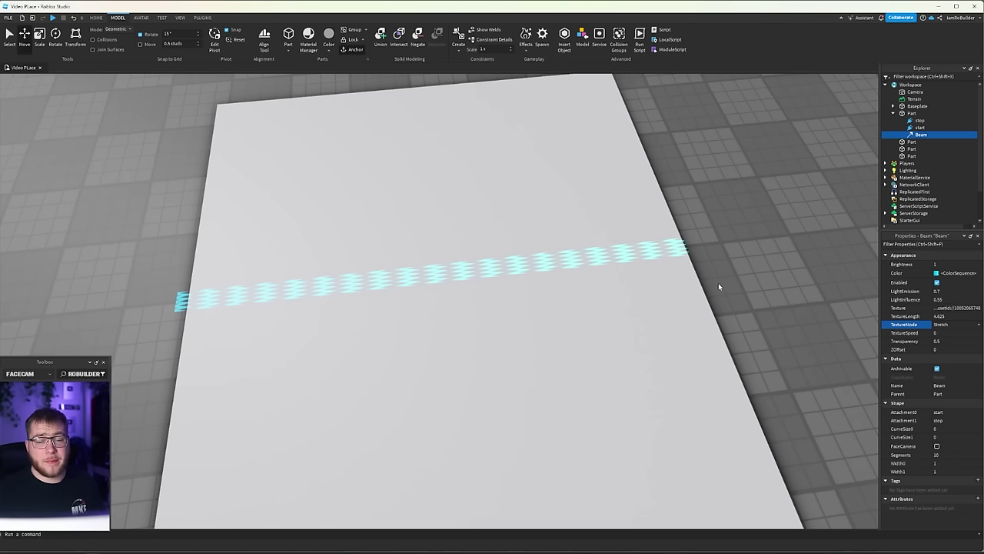
- Try a TextureSpeed of -1 to reverse the beam's flow, and set it to 1
left_click(961, 333)
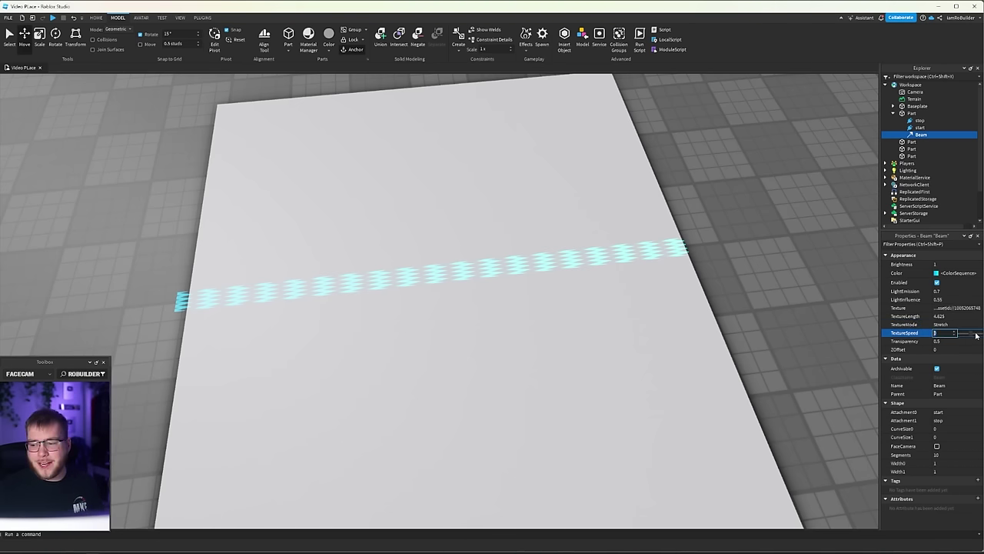
left_click_drag(976, 336, 956, 339)
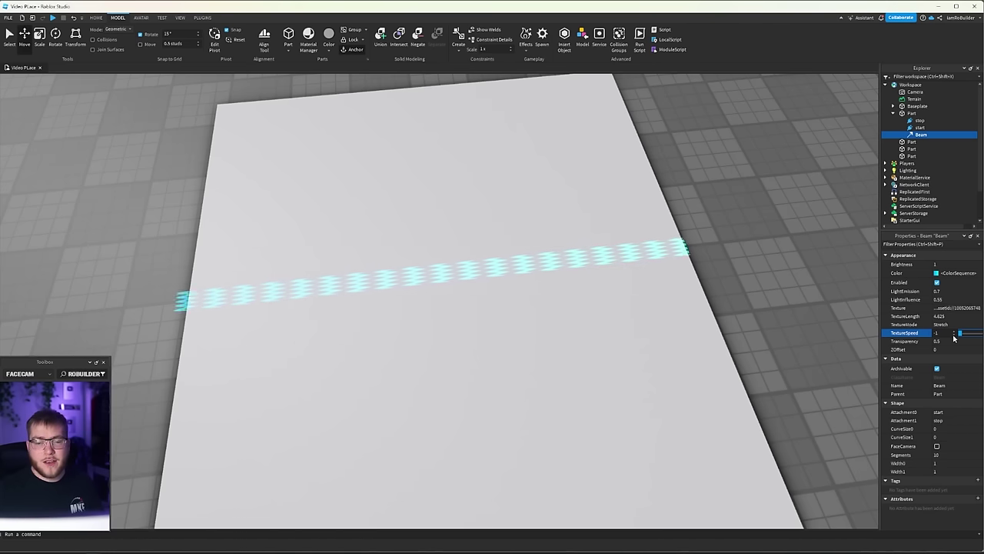
left_click_drag(954, 338, 981, 334)
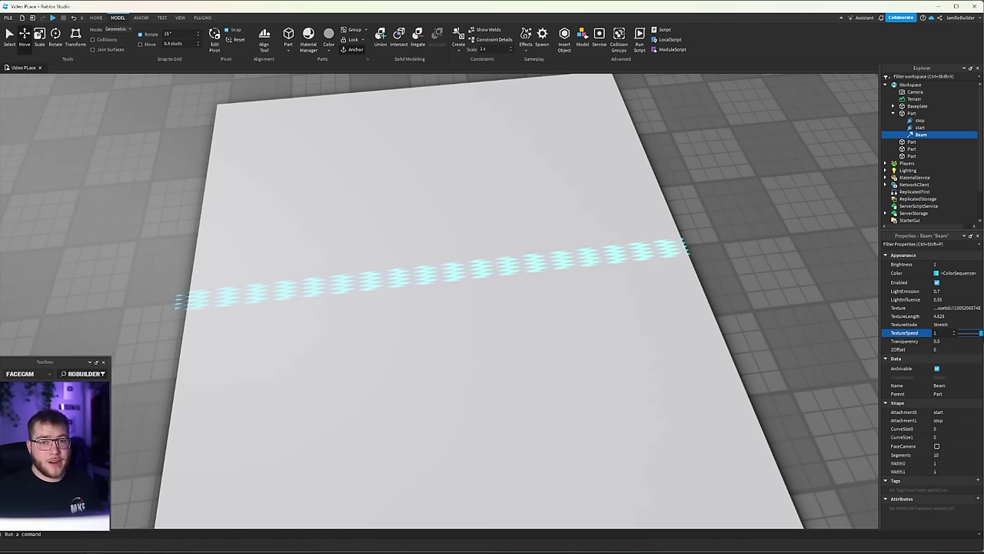
- Try the beam with a transparency of 0, and set its transparency to 0.3
left_click(958, 341)
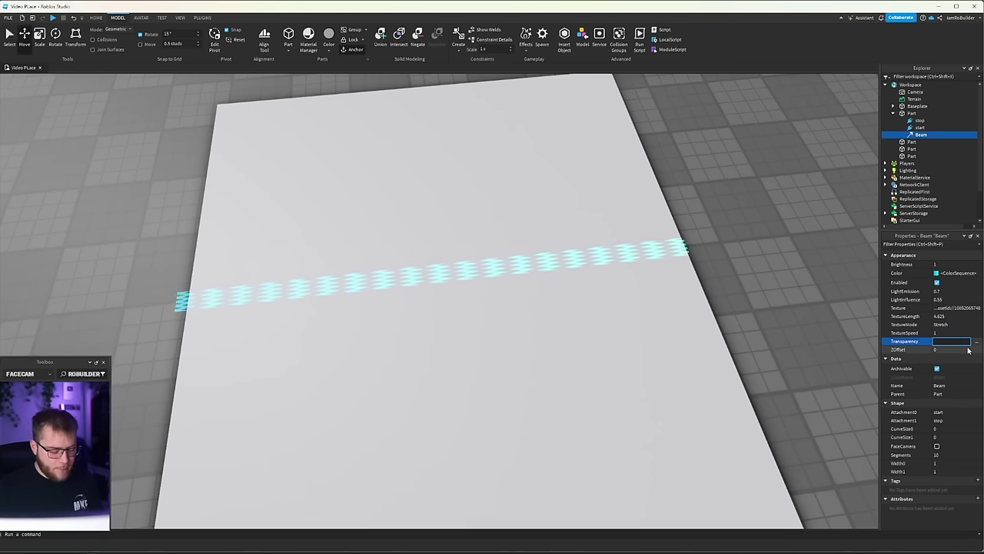
type("0")
key("Return")
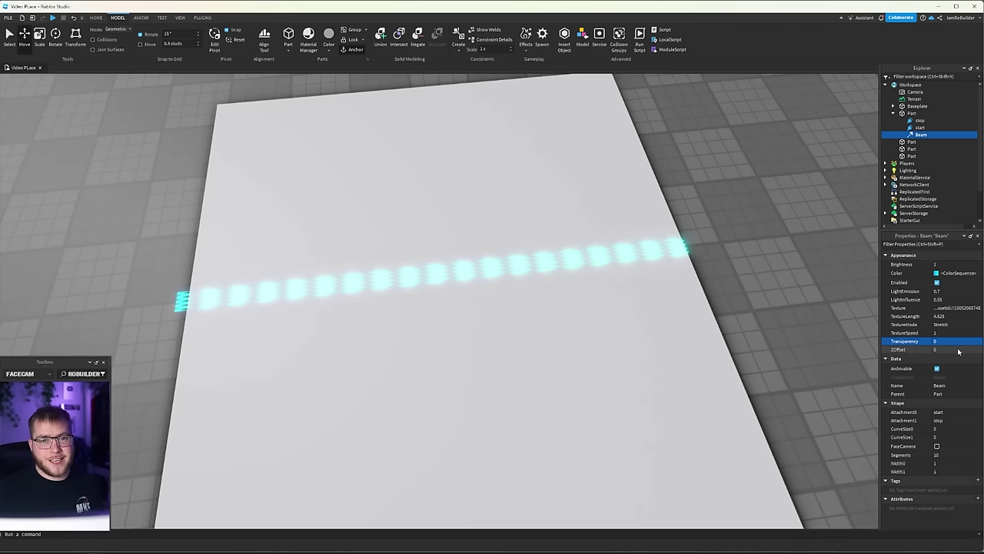
left_click(953, 341)
type("0.9")
key("Return")
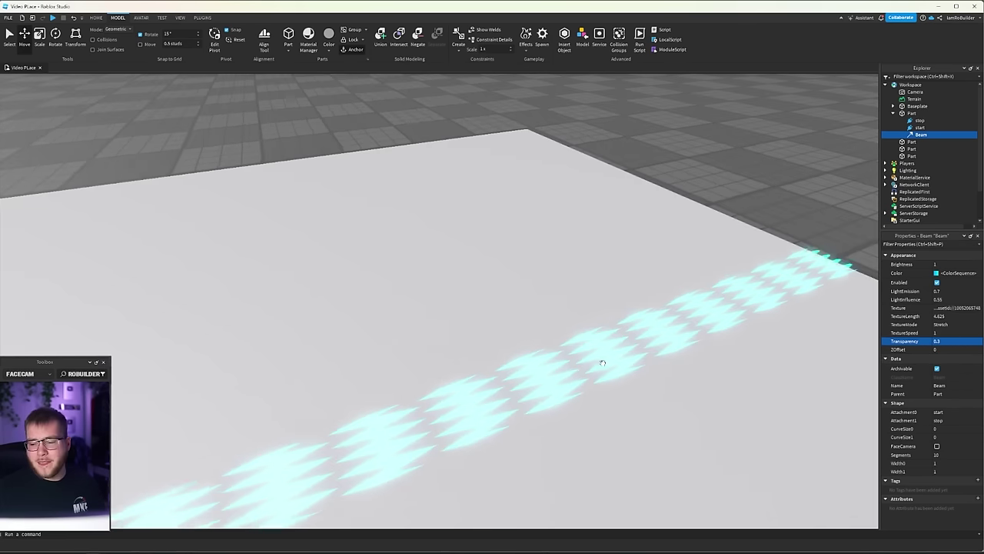
scroll(611, 359, "down", 3)
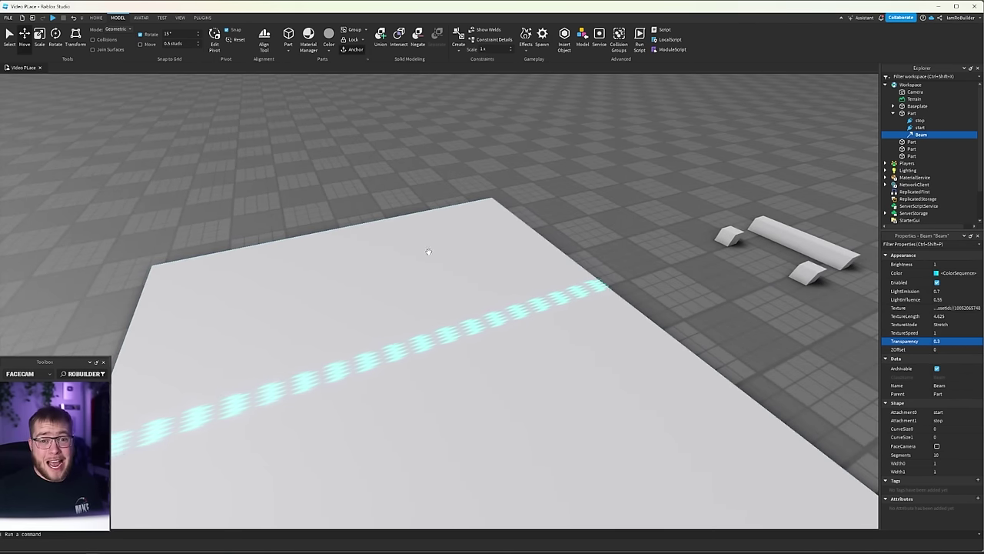
scroll(430, 251, "down", 3)
right_click_drag(429, 252, 435, 248)
scroll(435, 249, "up", 2)
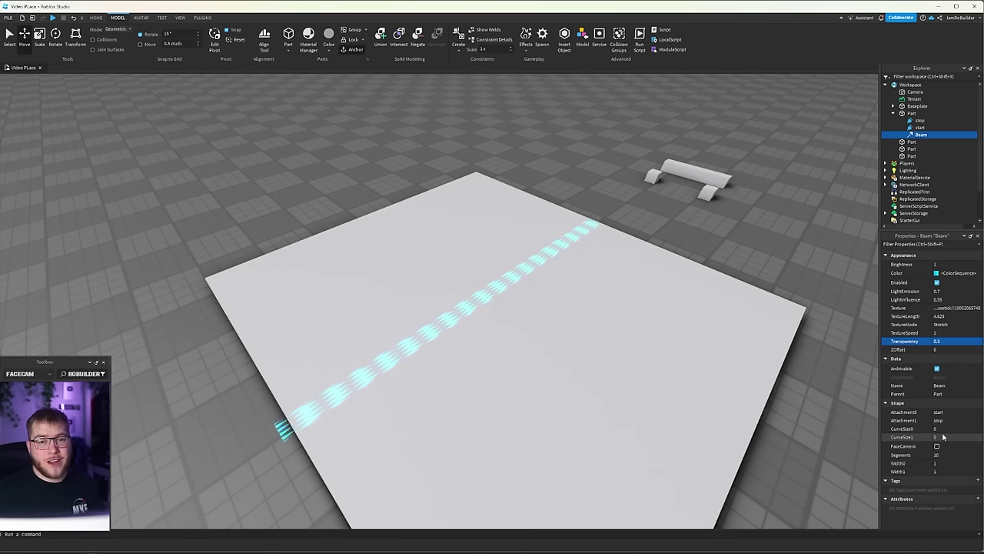
- Raise the stop attachment straight up to a height of about 9.35 studs in its position relative to the part
right_click_drag(580, 352, 576, 350)
scroll(577, 351, "down", 4)
left_click(918, 122)
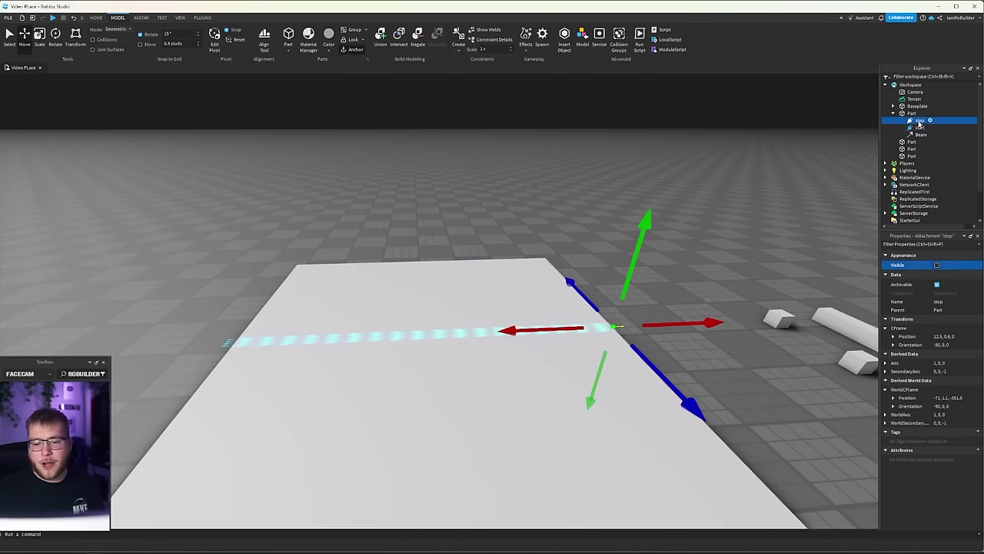
left_click_drag(631, 250, 644, 100)
right_click_drag(599, 279, 599, 277)
scroll(599, 277, "down", 5)
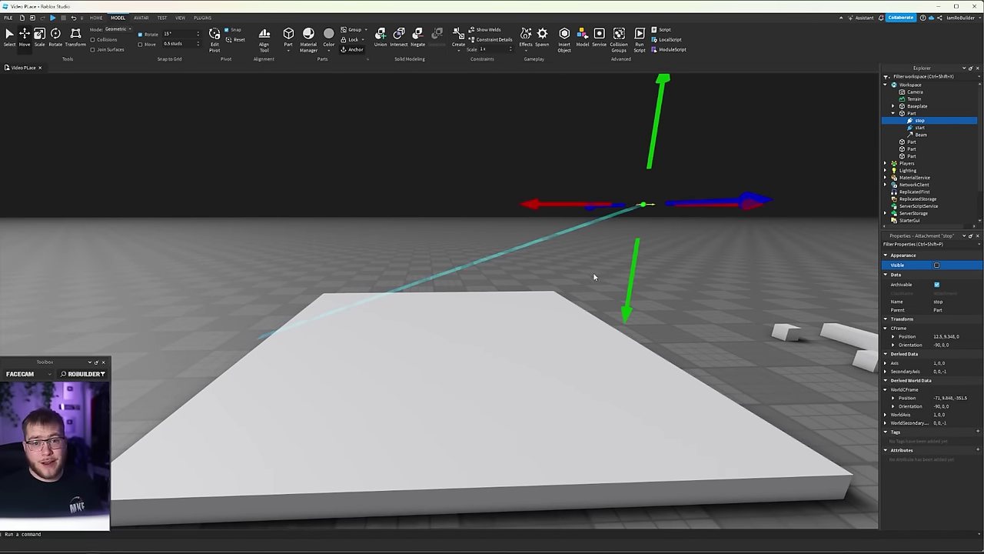
- Try a CurveSize0 of 10 on the beam, and set it to 20
left_click(921, 135)
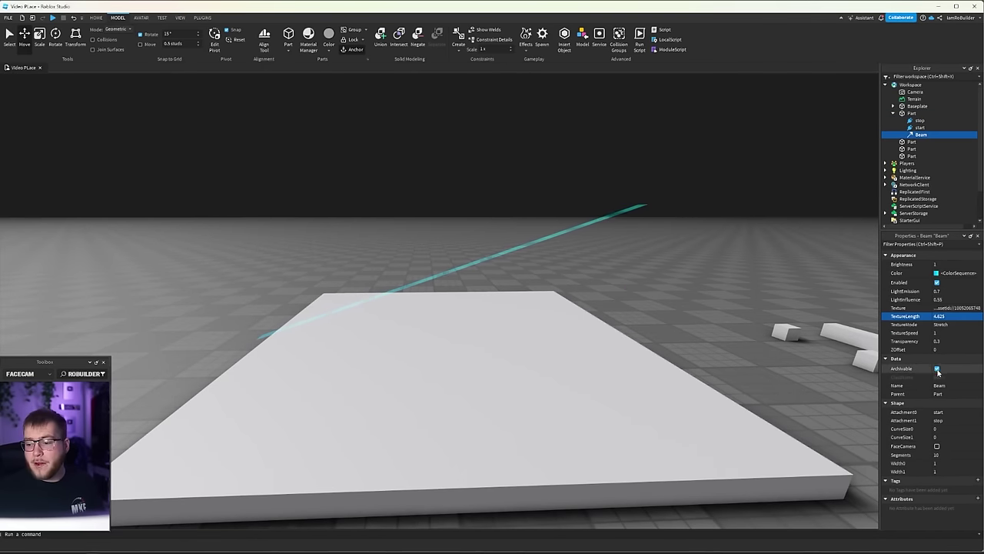
left_click(947, 428)
mouse_move(970, 429)
left_mouse_down()
mouse_move(958, 427)
mouse_move(982, 427)
left_mouse_up()
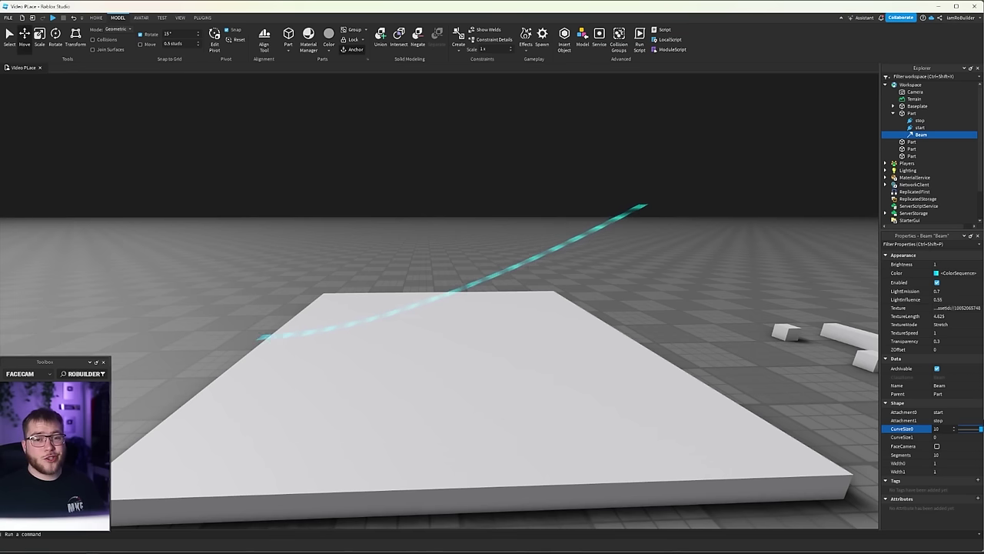
left_click_drag(982, 428, 840, 429)
type("50")
key("Return")
right_click_drag(839, 427, 527, 308)
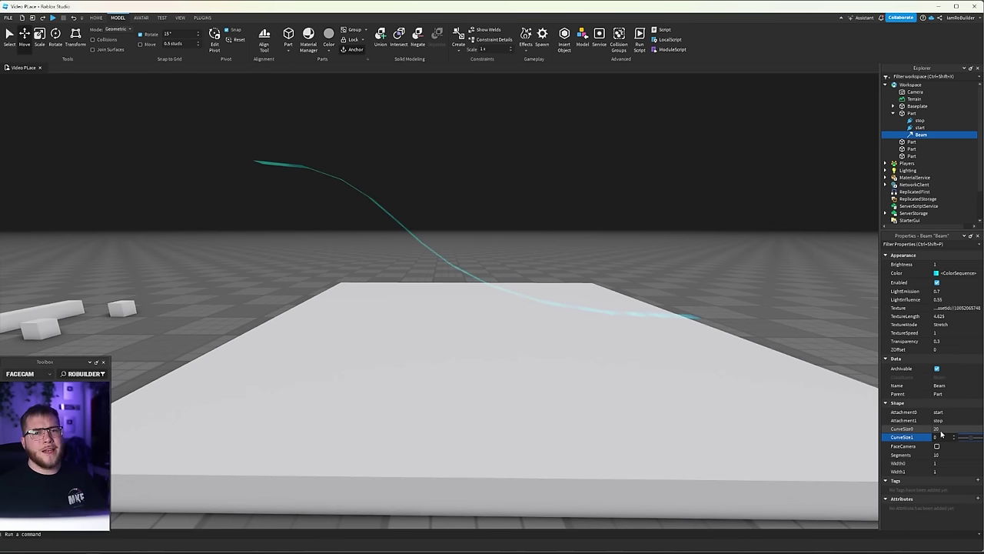
- Set the beam's CurveSize1 to 10 and check the curve from above the part
type("10")
key("Return")
right_click_drag(461, 262, 459, 266)
scroll(462, 256, "down", 3)
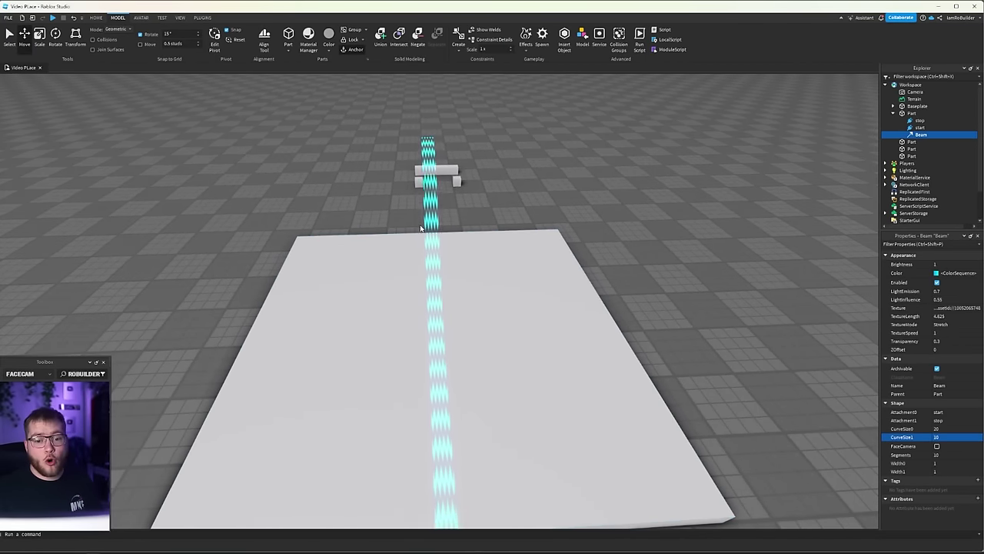
scroll(450, 269, "down", 5)
scroll(446, 270, "up", 3)
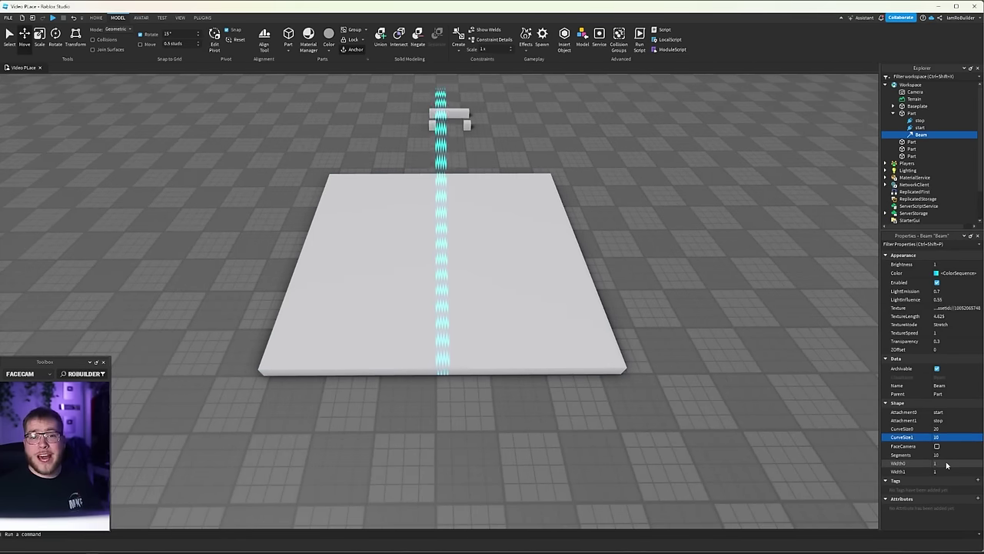
- Widen the large flat part slightly across the beam's direction with the Scale tool
left_click(564, 348)
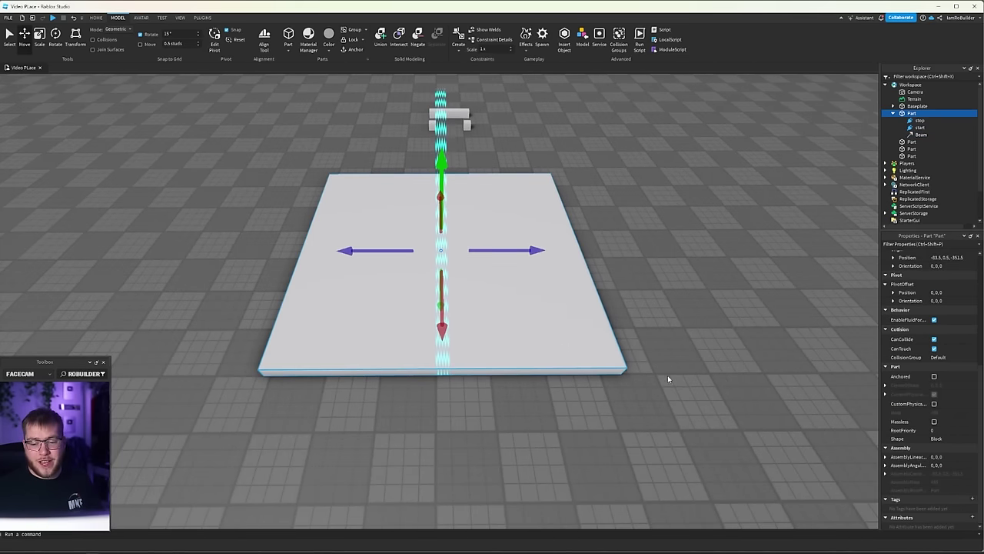
key("ctrl+3")
left_click_drag(606, 250, 598, 251)
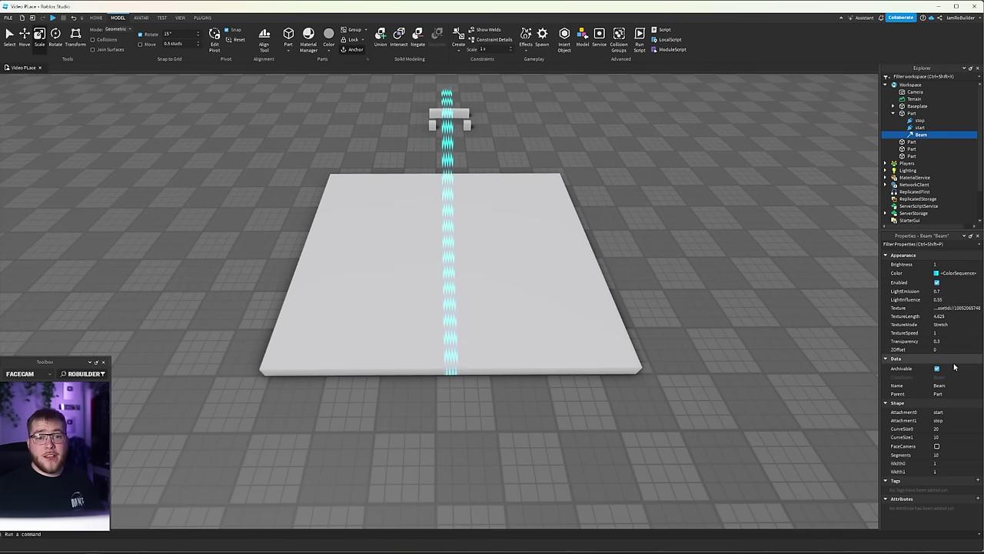
- Set both Width0 and Width1 of the beam to 27
left_click(946, 461)
key("Return")
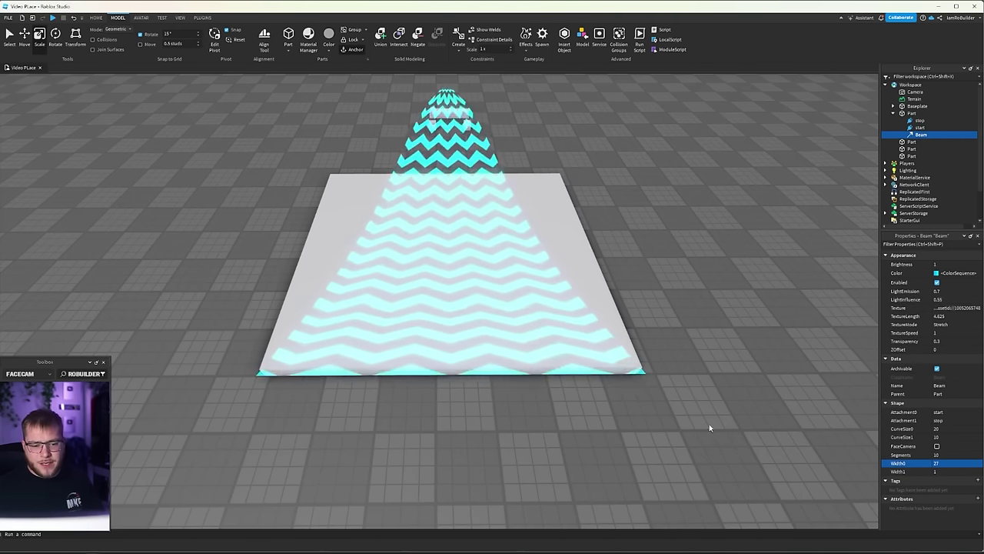
right_click_drag(615, 390, 592, 376)
left_click(942, 471)
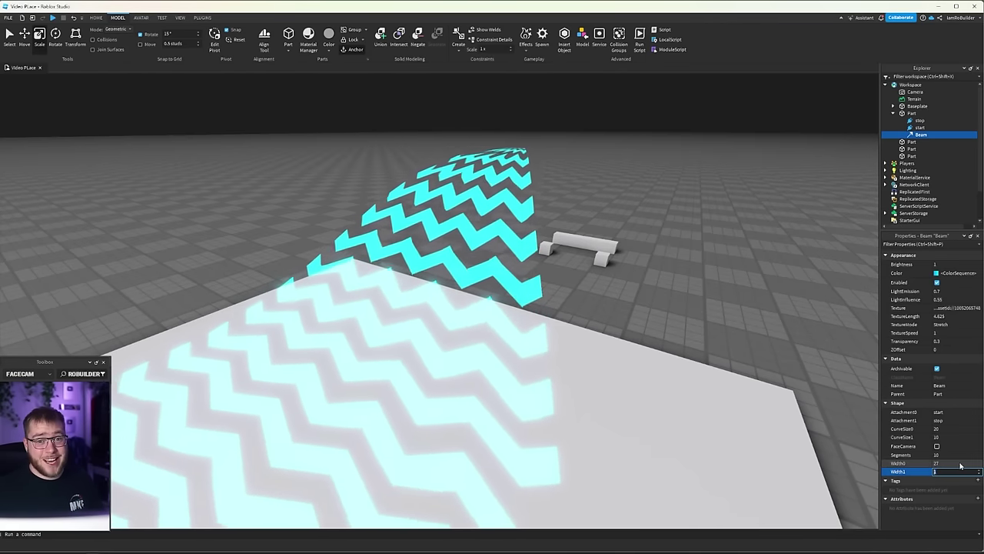
type("27")
key("Return")
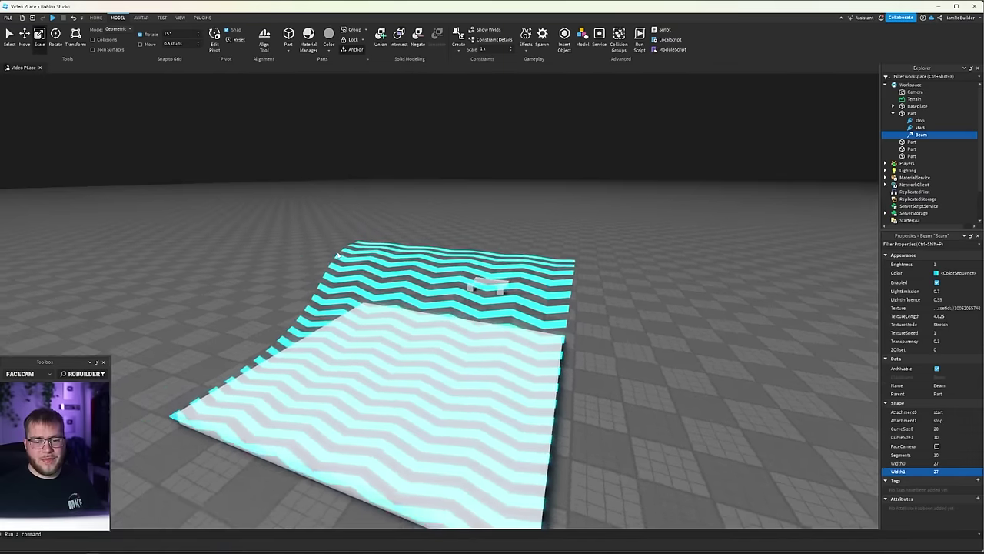
- Turn on the beam's FaceCamera, examine the effect from different angles, and turn it off again
right_click_drag(338, 255, 337, 255)
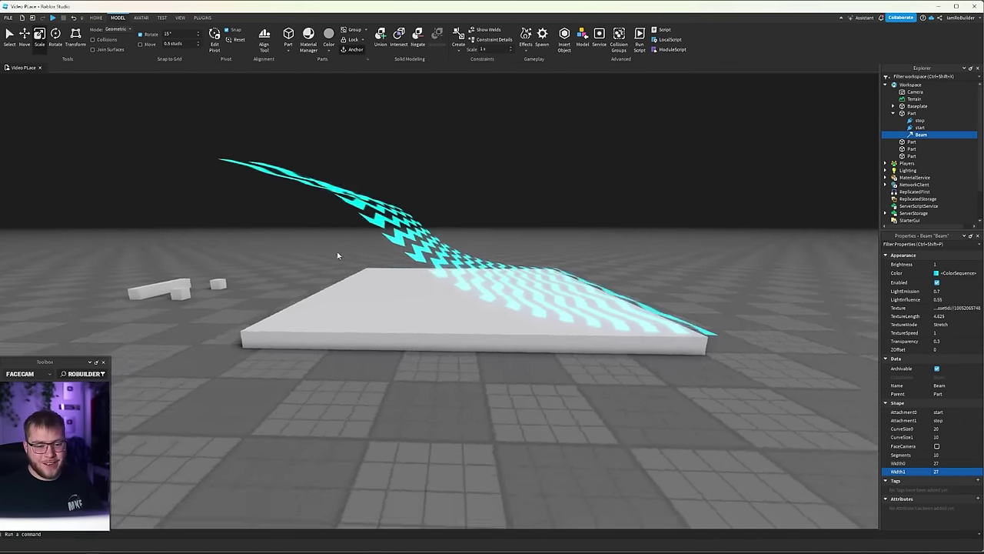
scroll(508, 311, "up", 10)
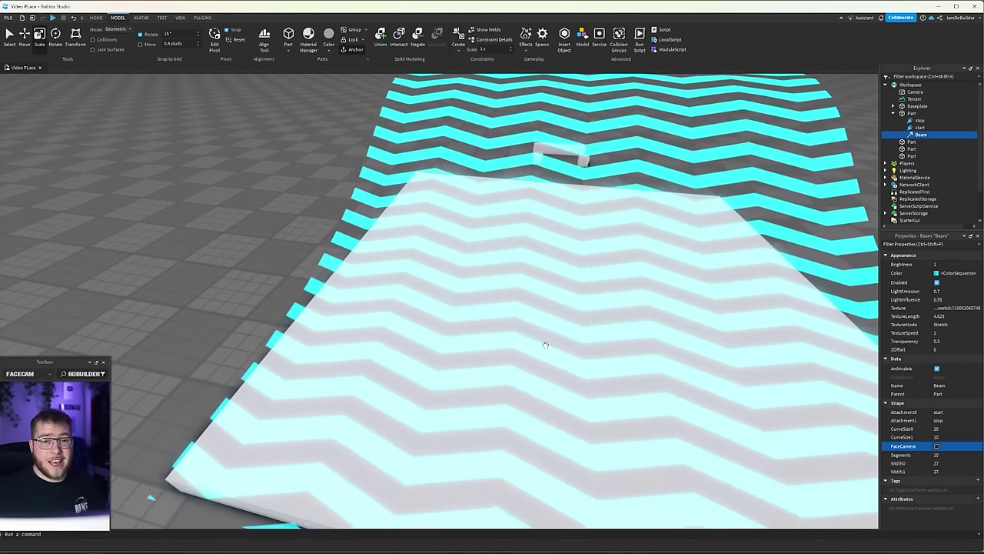
scroll(602, 343, "down", 5)
right_click_drag(602, 343, 605, 346)
scroll(605, 346, "up", 4)
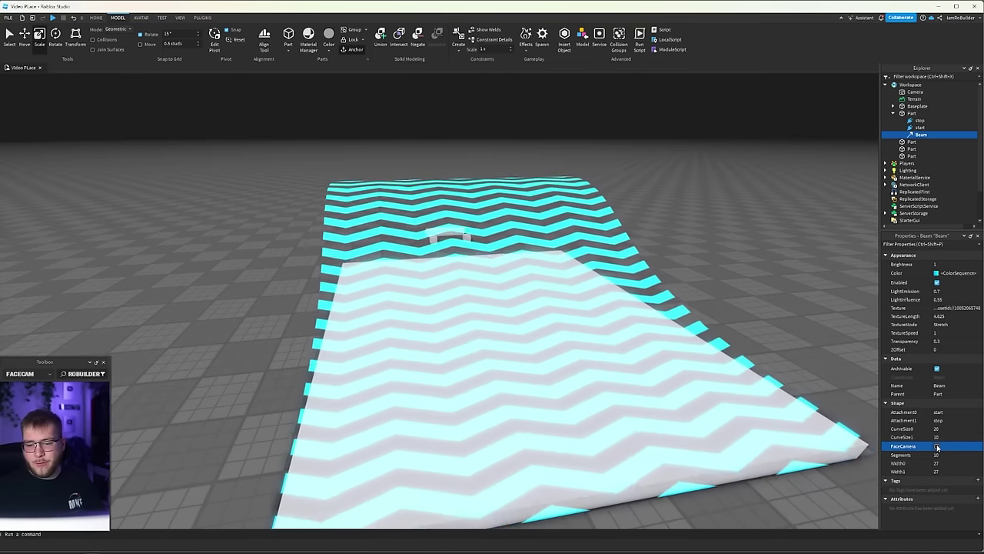
left_click(937, 447)
right_click_drag(557, 248, 559, 251)
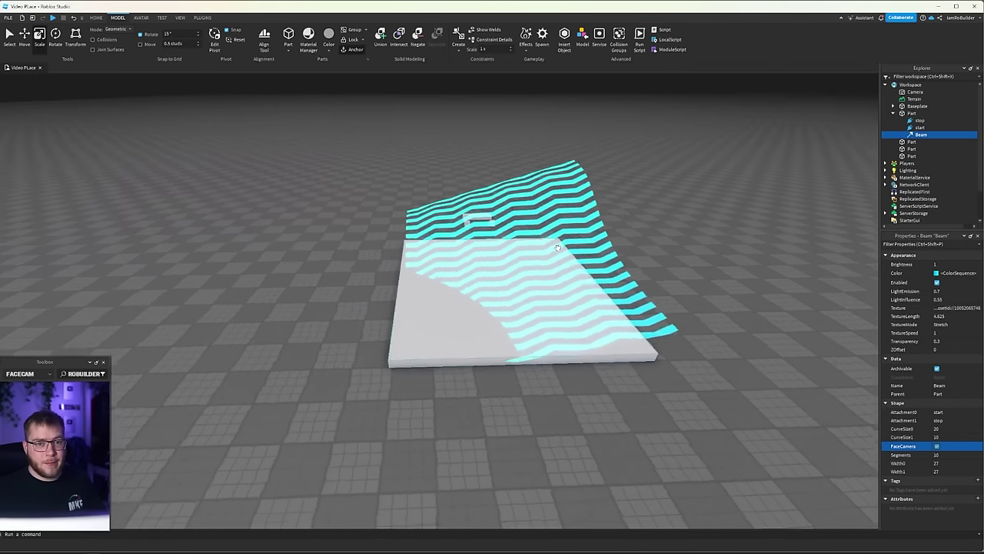
right_click_drag(558, 247, 742, 423)
key("a")
left_click(937, 446)
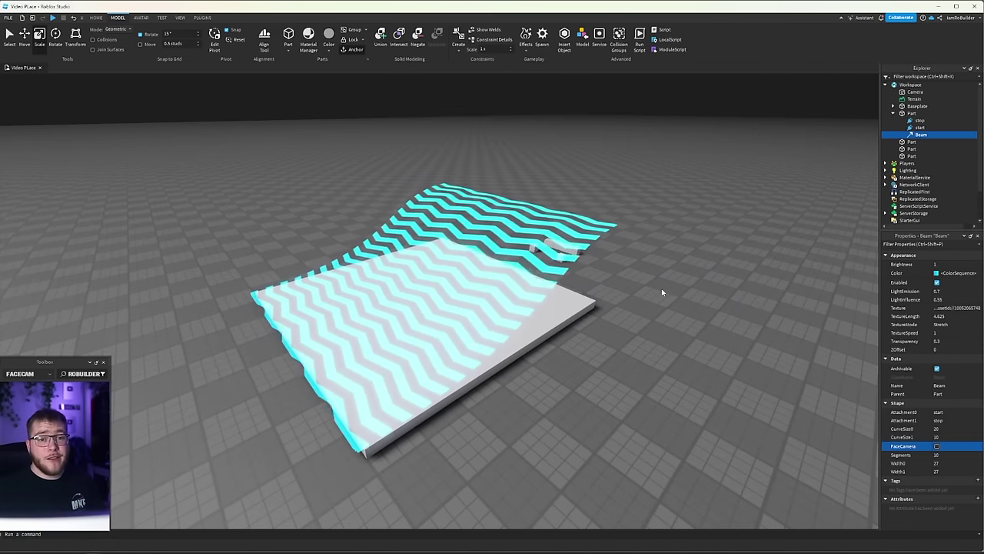
- Raise the beam's TextureLength to 5 and try a value of 10
key("d")
right_click_drag(508, 278, 513, 279)
key("w")
key("a")
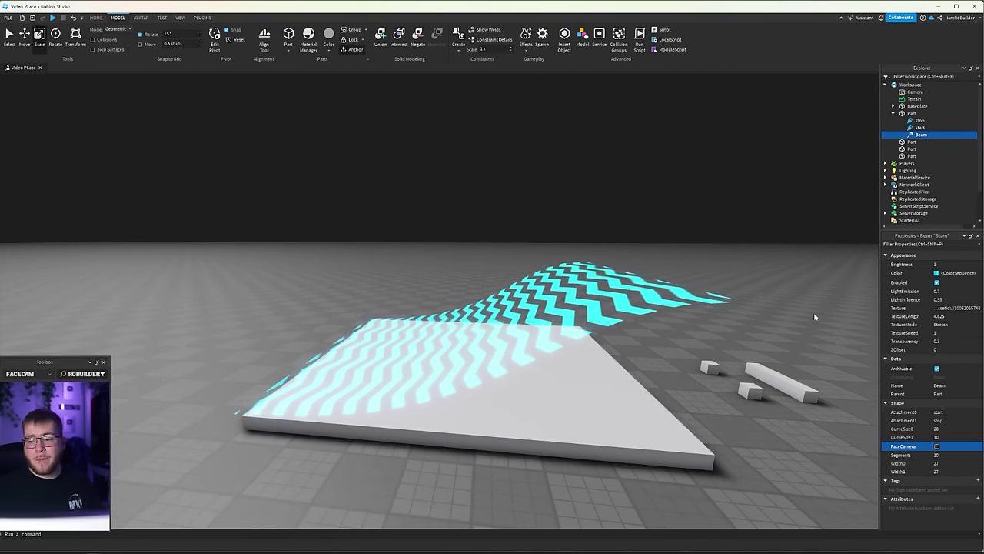
left_click_drag(976, 317, 981, 316)
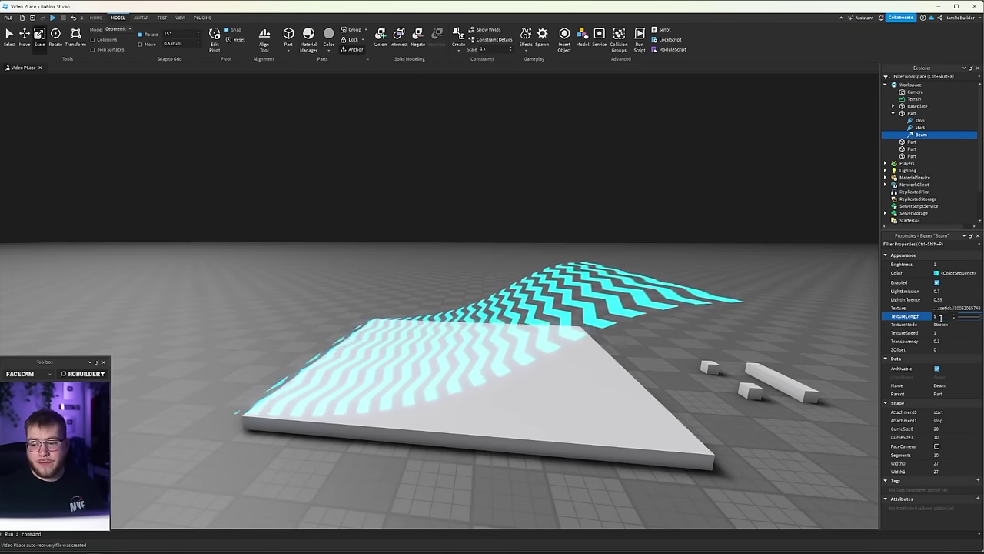
type("10")
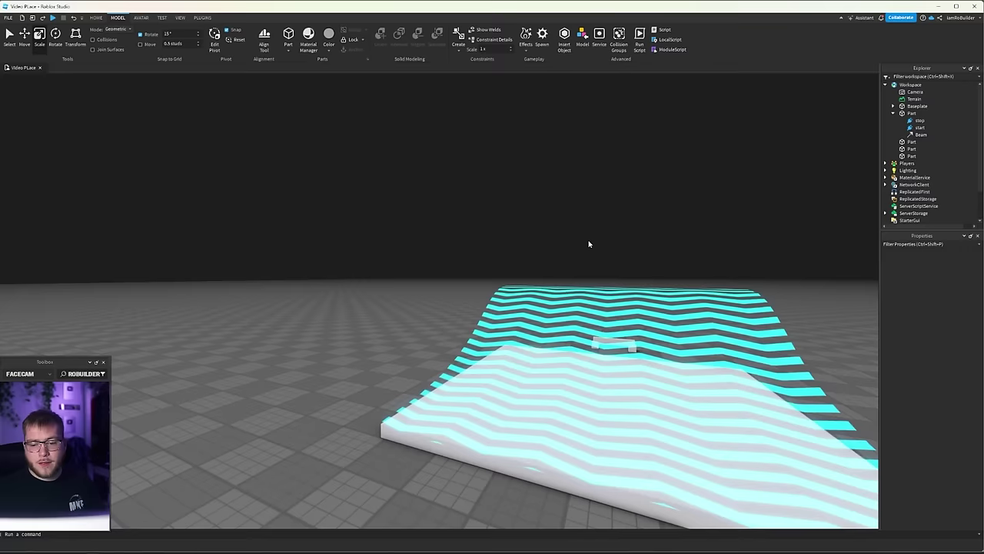
- Examine the wide, curved beam over the part from several angles and distances
scroll(616, 258, "up", 3)
right_click_drag(642, 272, 641, 267)
scroll(641, 273, "down", 5)
scroll(642, 269, "down", 2)
scroll(641, 268, "up", 5)
scroll(642, 269, "down", 5)
scroll(642, 269, "up", 3)
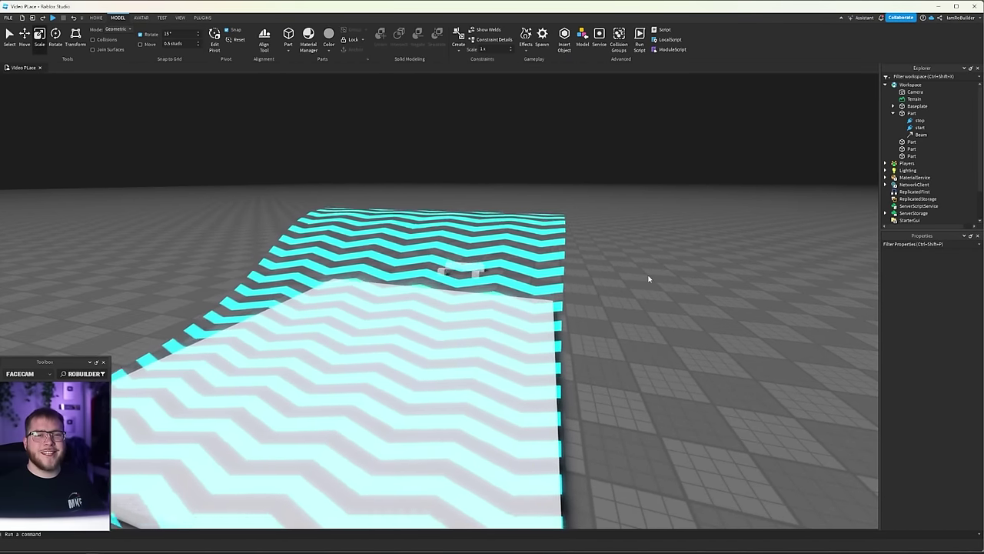